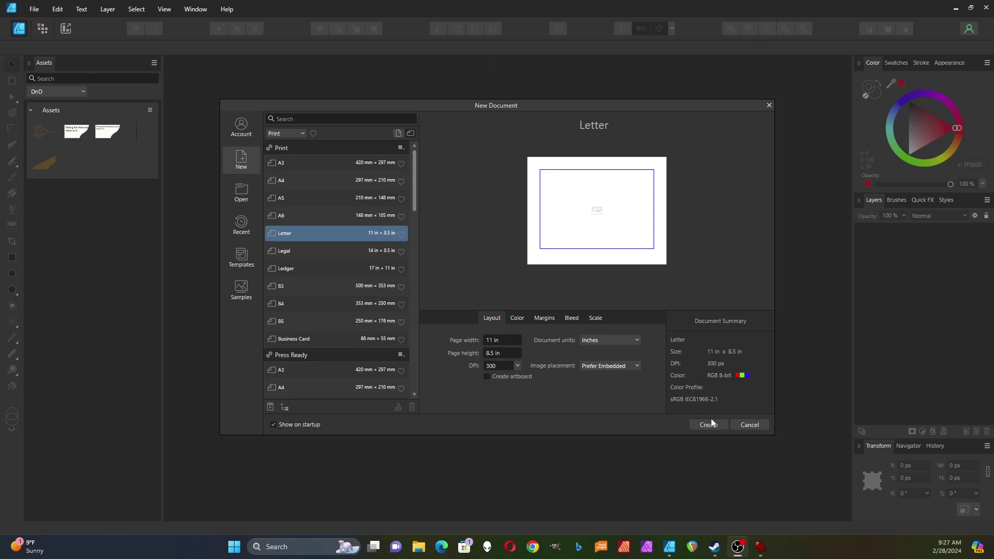
Step: Dismiss the new document setup and create a document from the map image on the clipboard
left_click(750, 426)
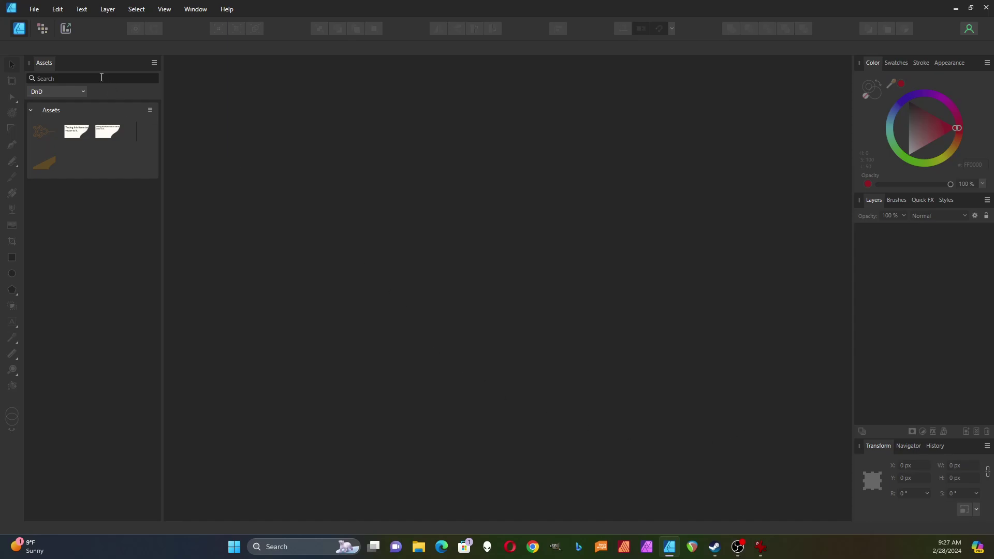
left_click(34, 9)
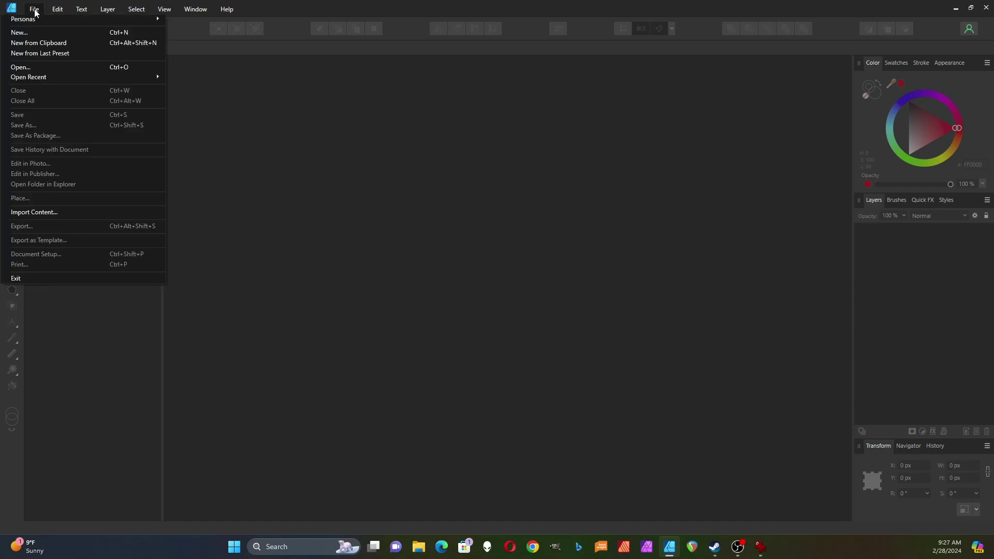
left_click(39, 45)
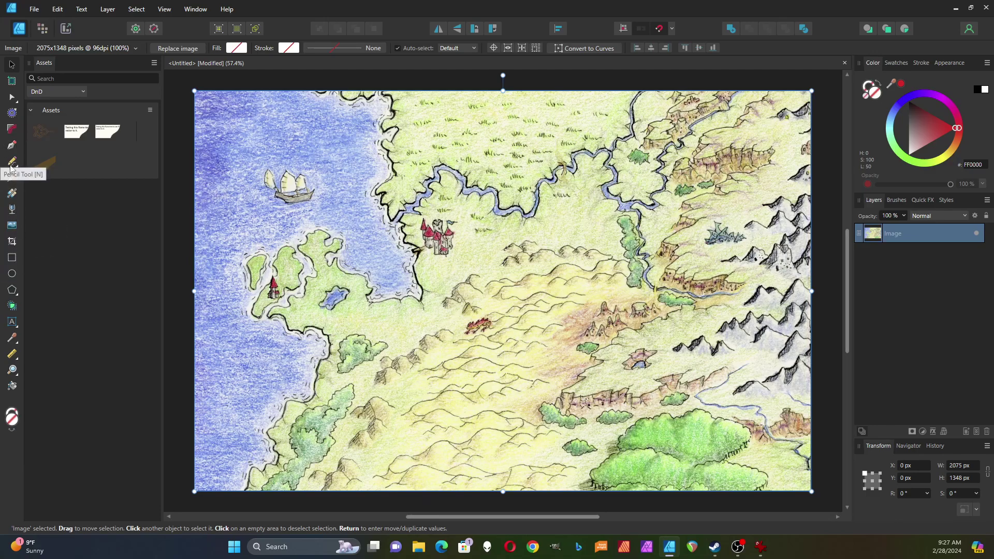
Step: Add the art text "Redkeep" just below the red-roofed castle on the coast
left_click(13, 325)
left_click_drag(432, 272, 440, 281)
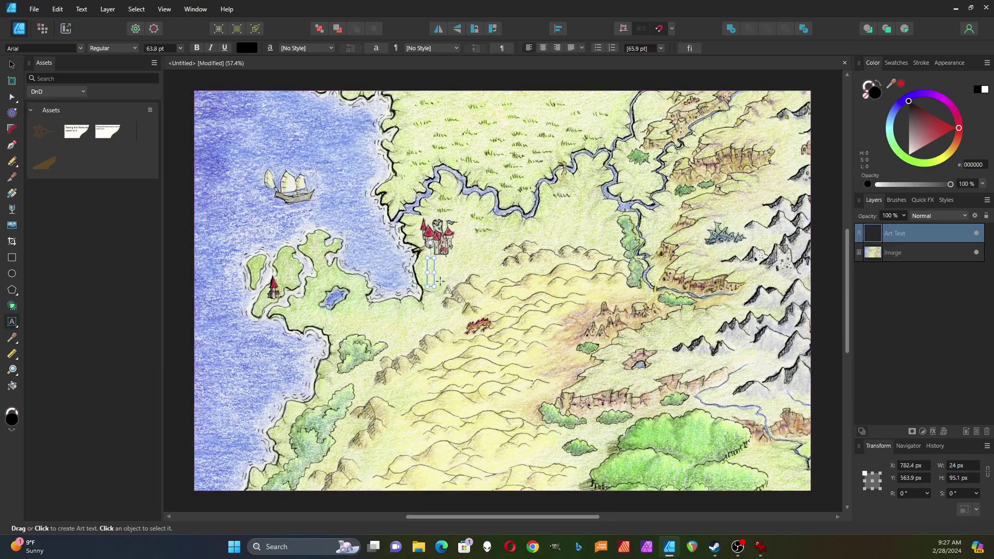
type("Redkeep")
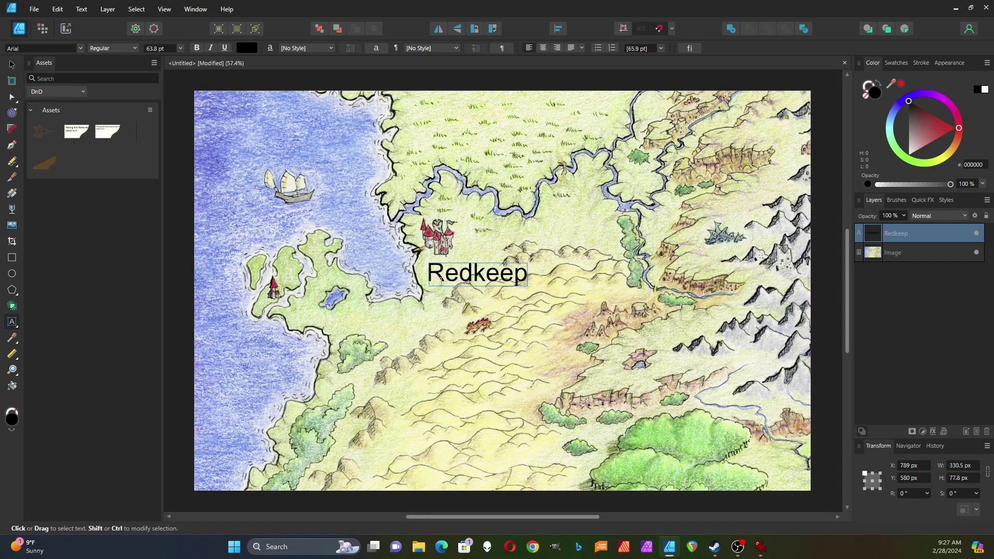
key("Escape")
left_click(12, 64)
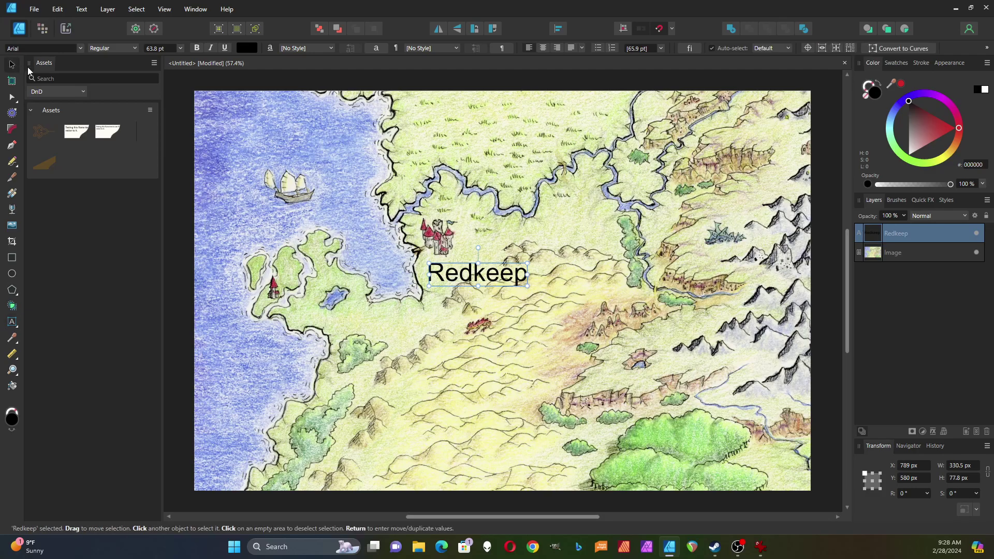
Step: Set the Redkeep label's font to Old English Text MT and move the label closer beneath the castle
left_click(80, 48)
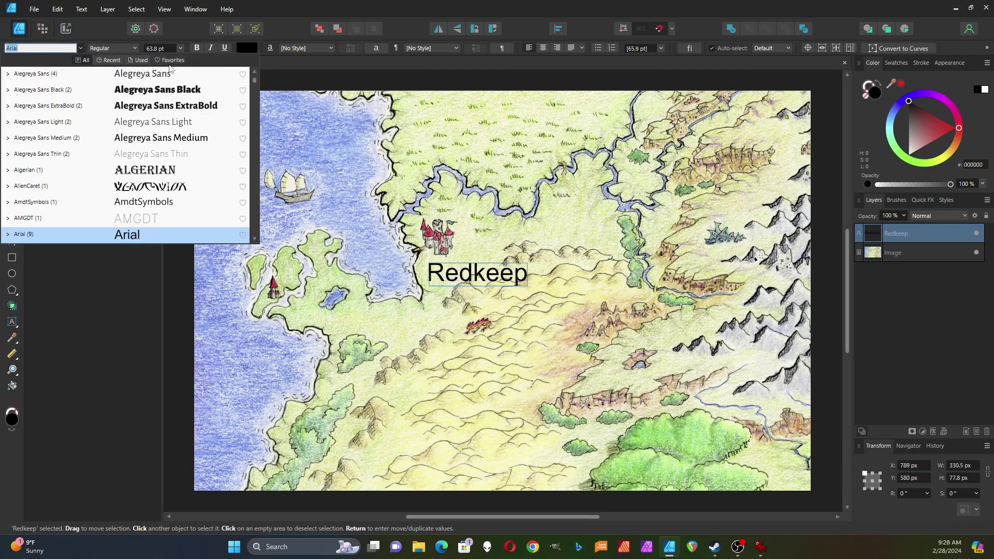
left_click(112, 60)
left_click(152, 122)
left_click(158, 203)
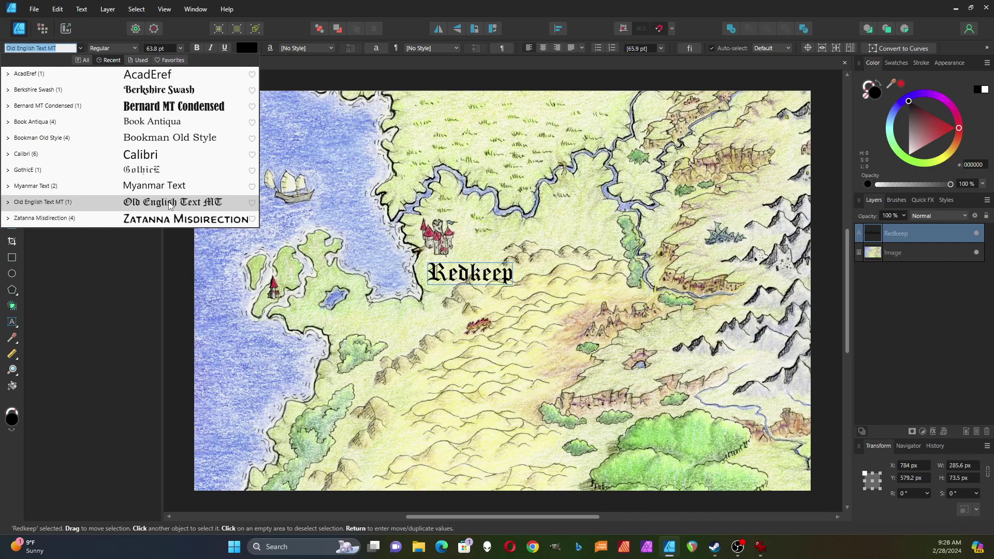
left_click(152, 172)
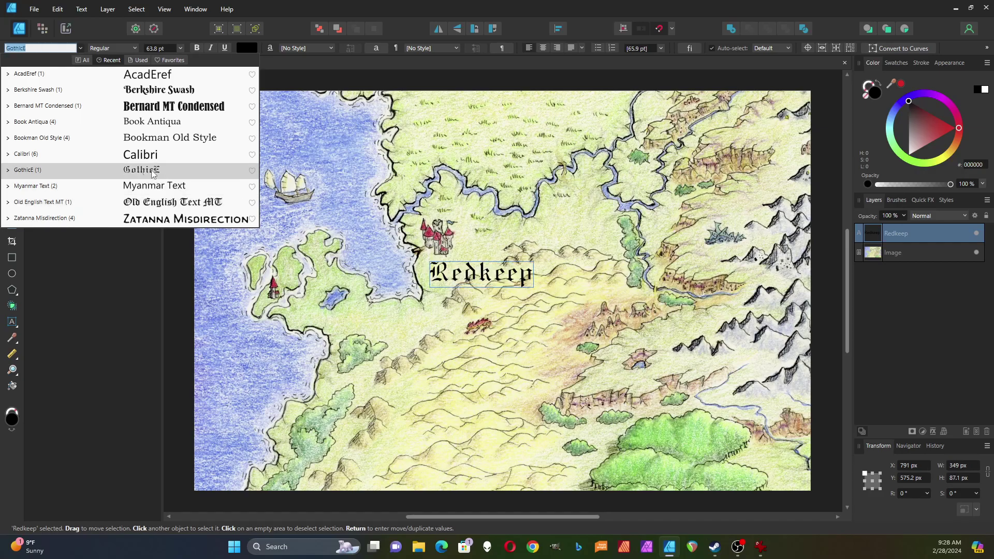
left_click(152, 202)
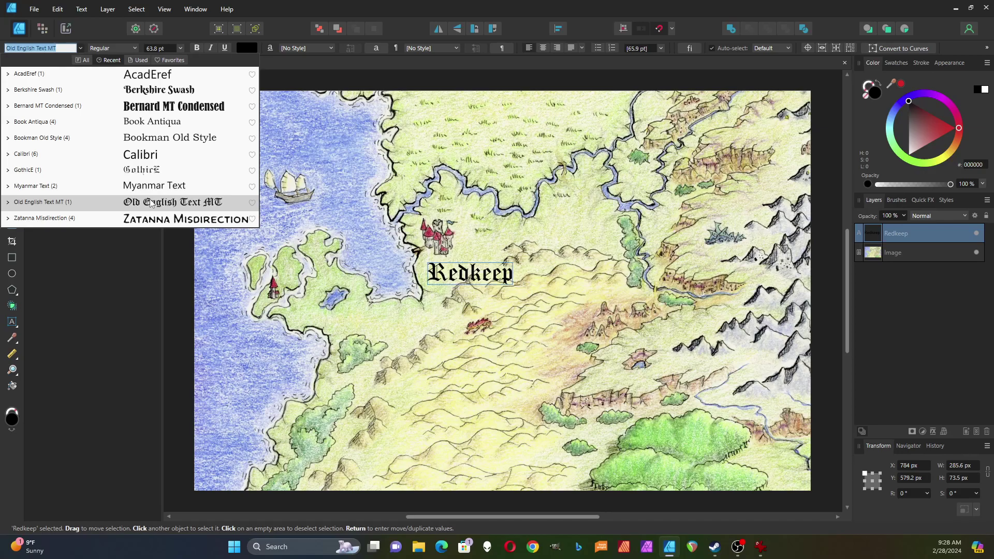
left_click(150, 202)
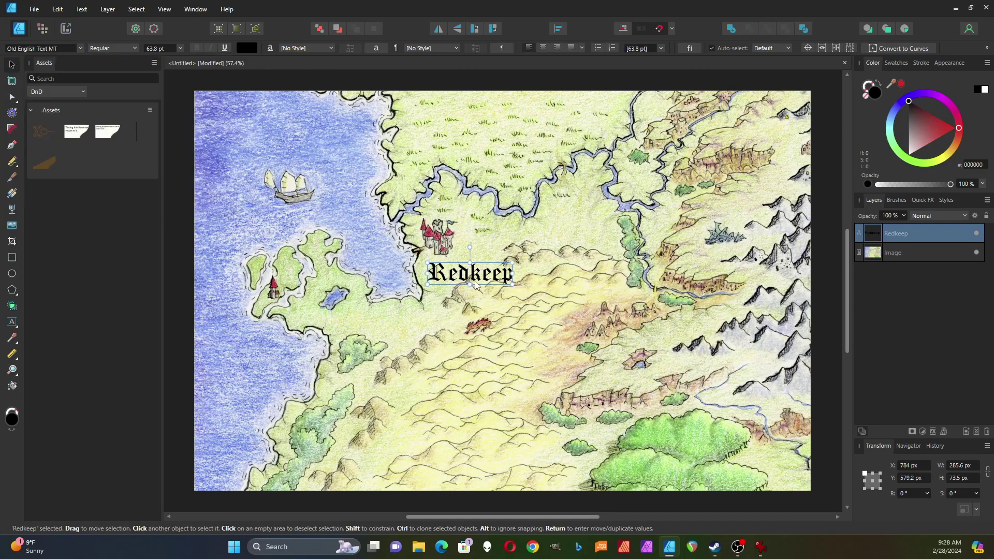
left_click_drag(476, 278, 465, 275)
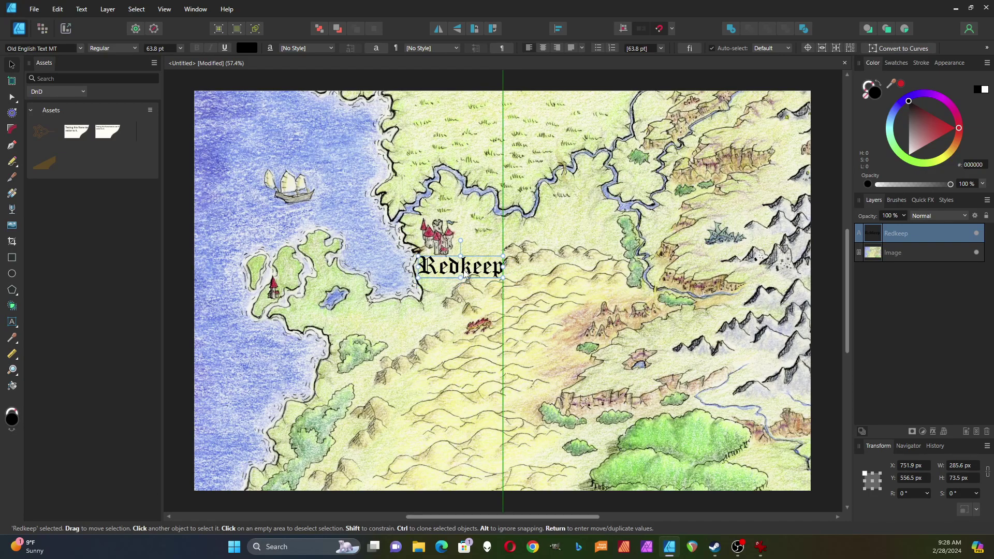
left_click(418, 326)
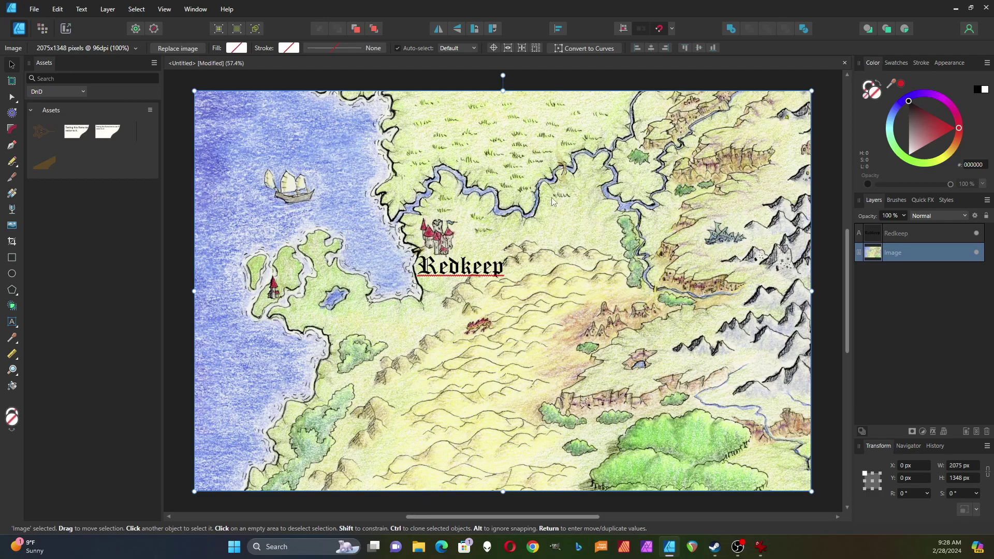
Step: Draw a straight diagonal path about 336 px long with the Pen tool, rising across the canyons in the map's northeast
left_click(11, 165)
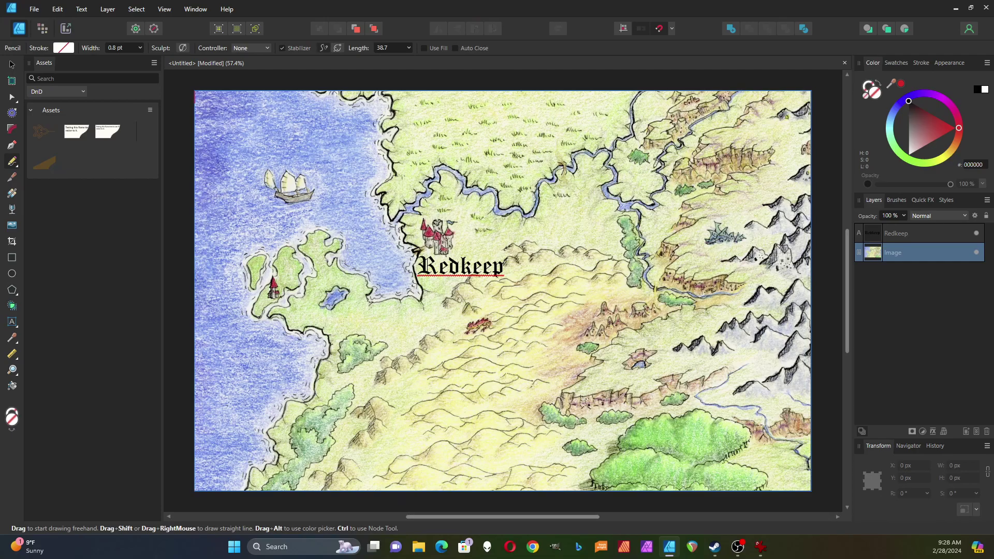
left_click(10, 147)
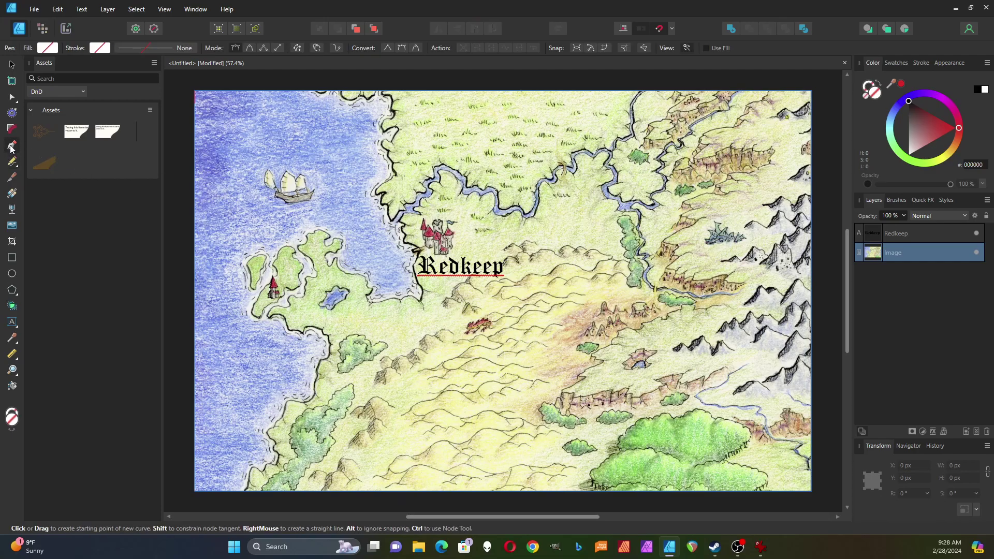
left_click(660, 166)
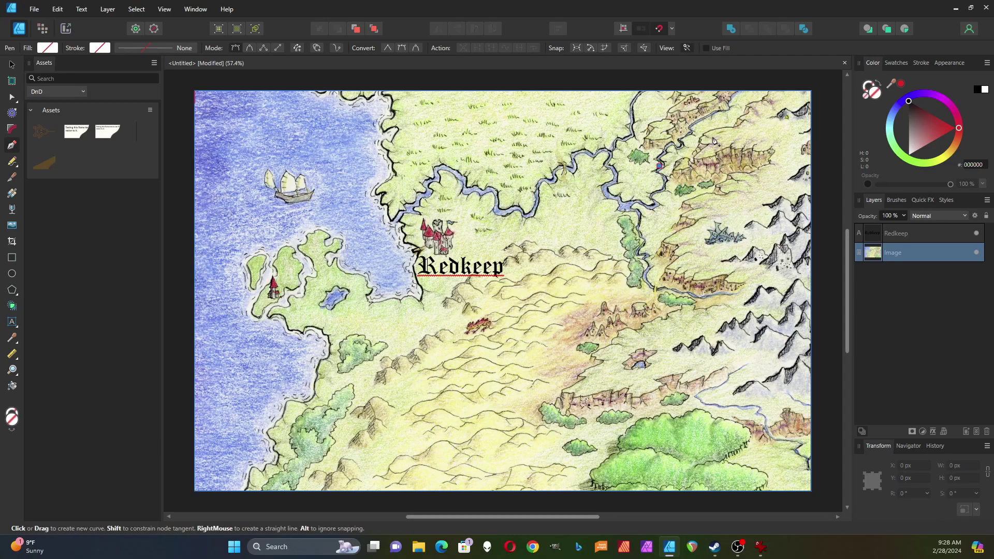
left_click(741, 109)
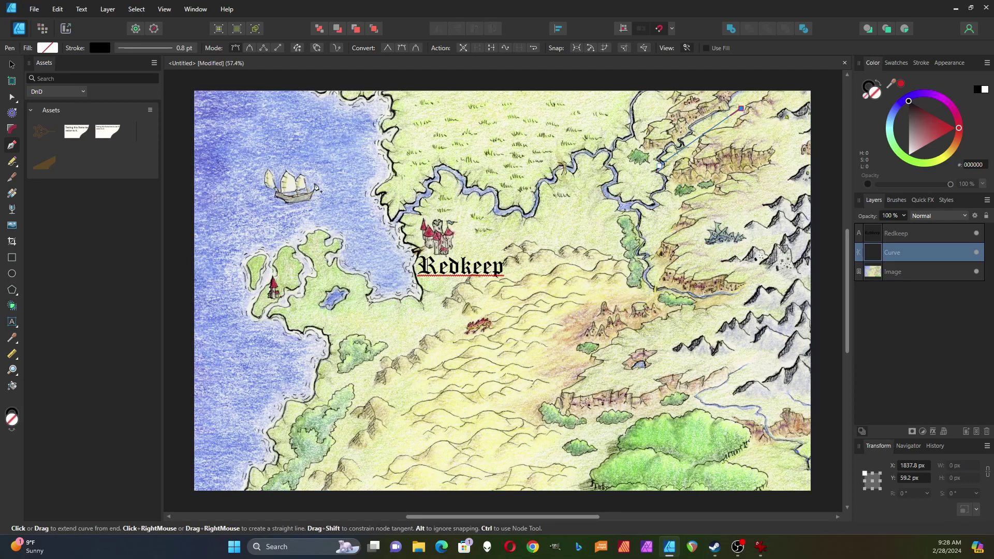
Step: Place the path text "Kobold Canyons" along the diagonal line over the canyons
left_click(13, 323)
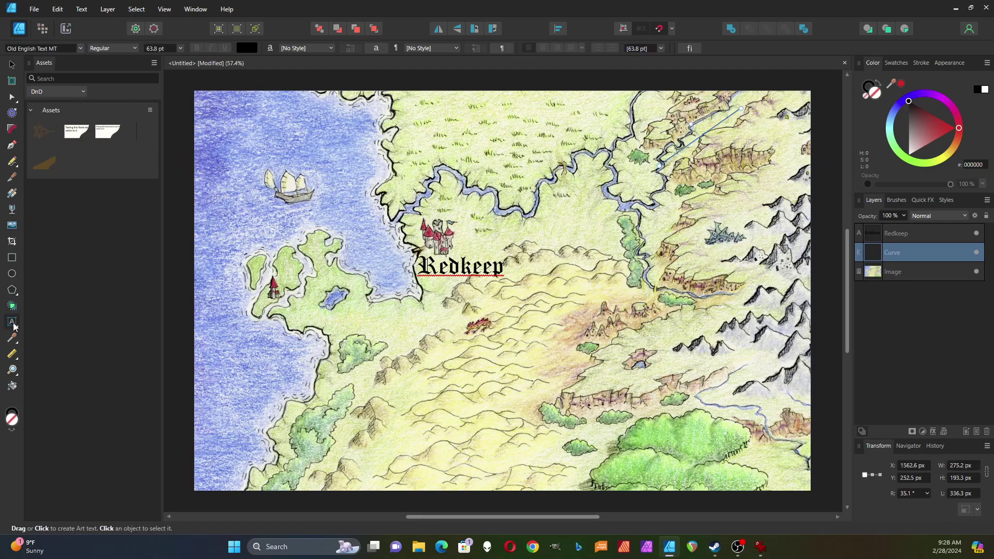
left_click(663, 158)
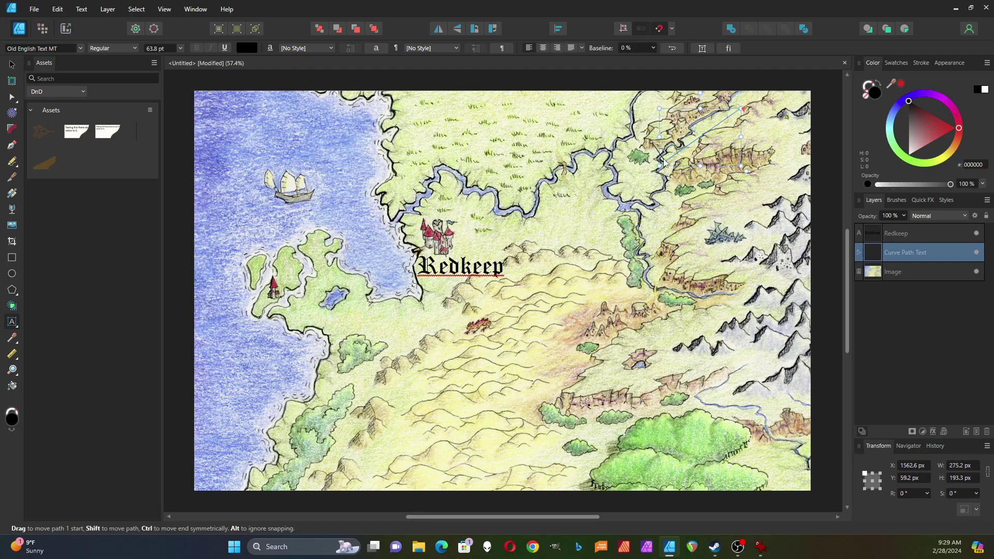
type("Kobold")
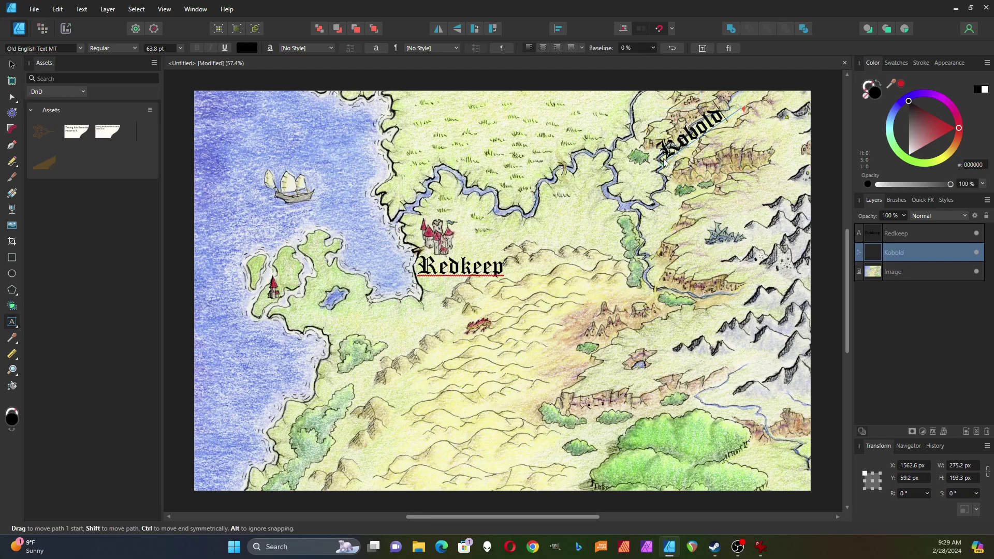
type(" Can")
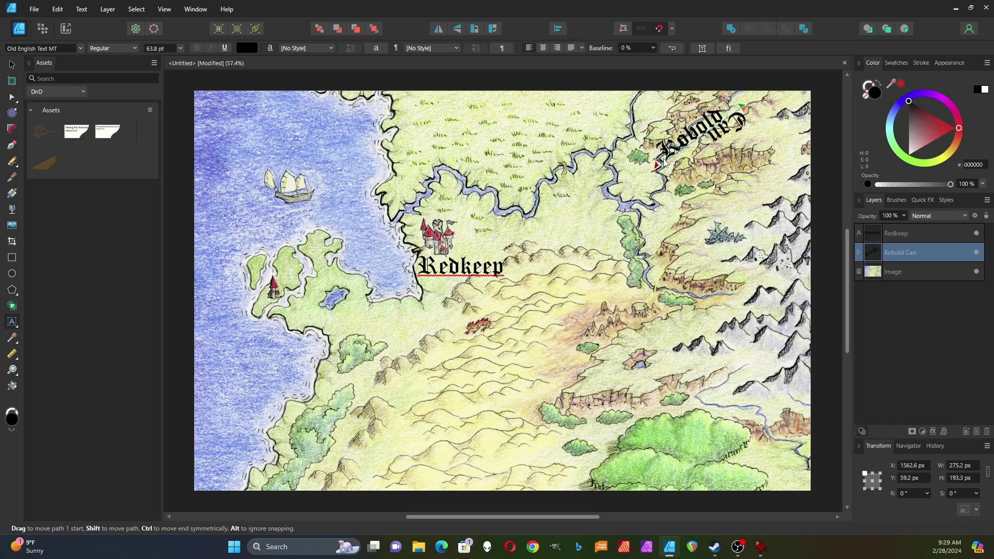
type("yons")
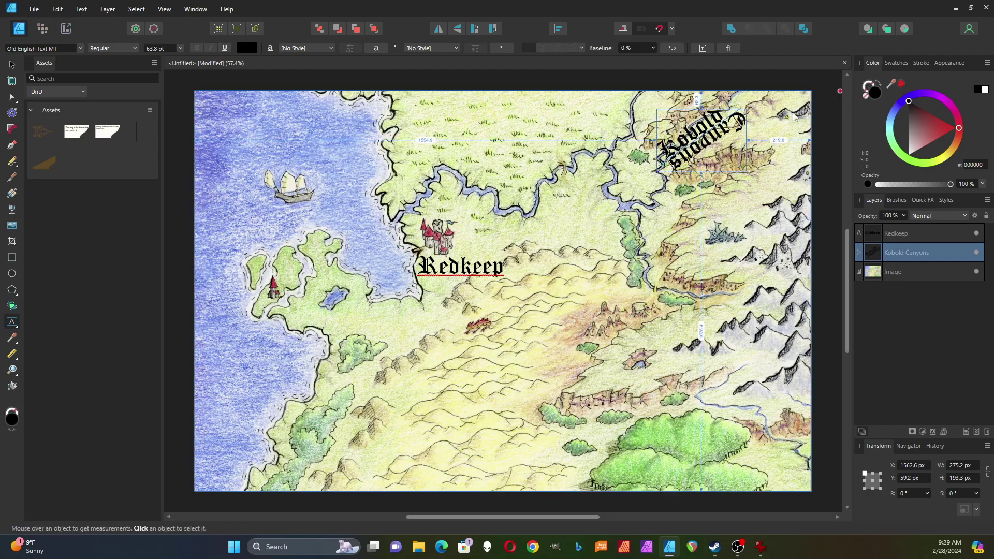
scroll(783, 118, "up", 4)
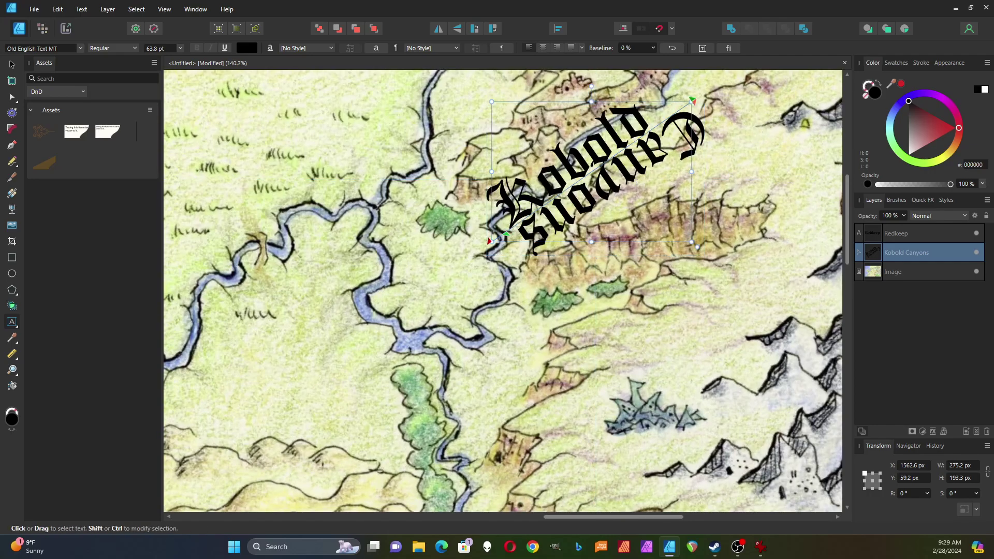
key("Escape")
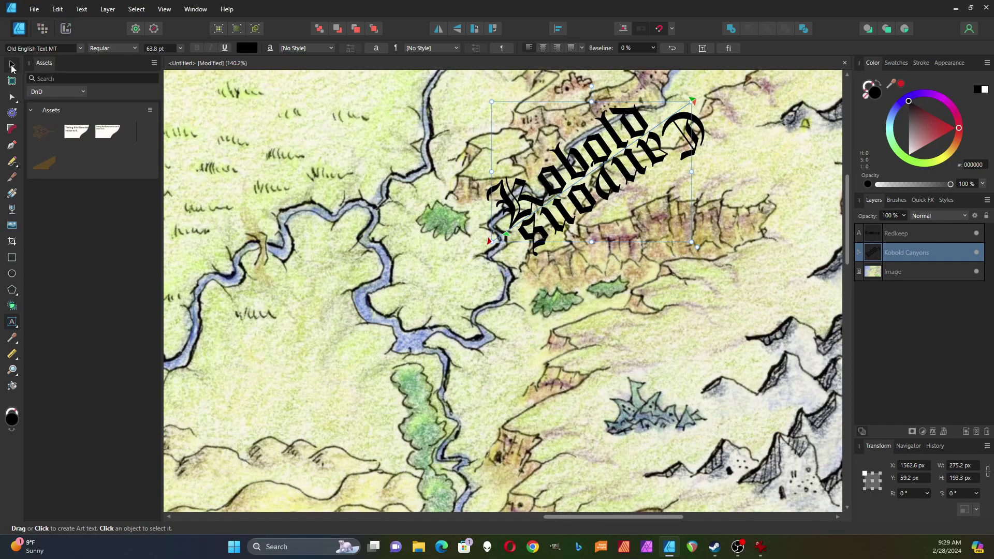
Step: Set the Kobold Canyons label's font to Zatanna Misdirection and its size to 30 pt
left_click(80, 49)
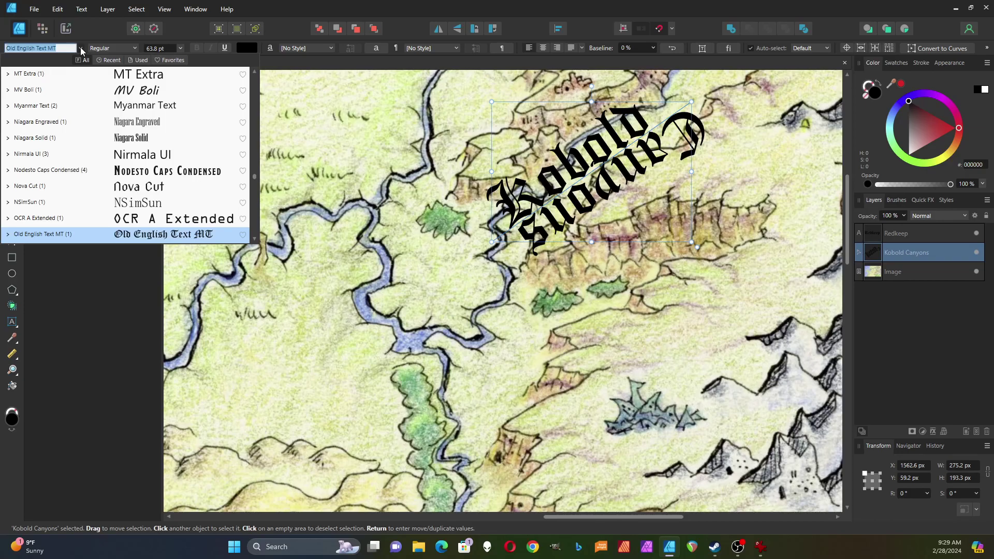
scroll(142, 106, "down", 1)
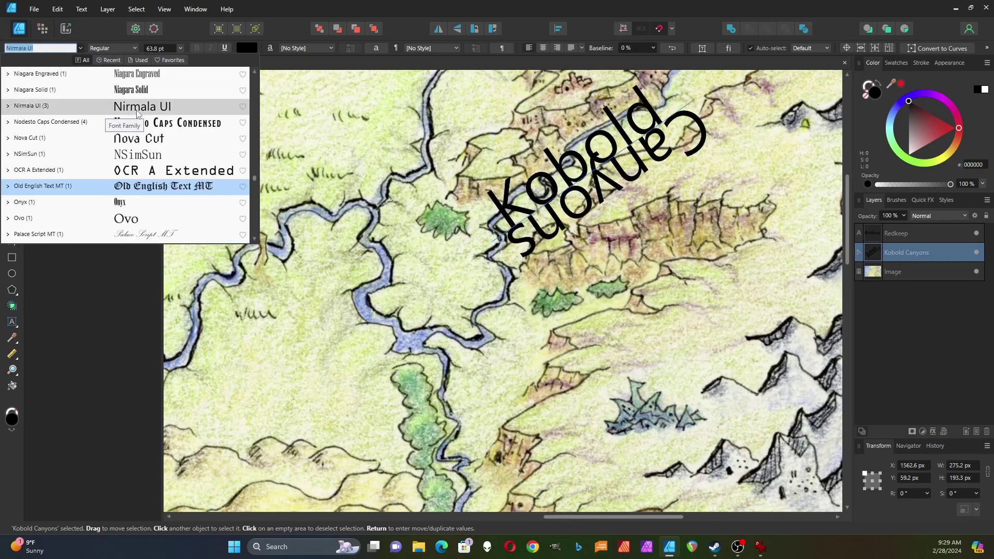
scroll(142, 105, "down", 3)
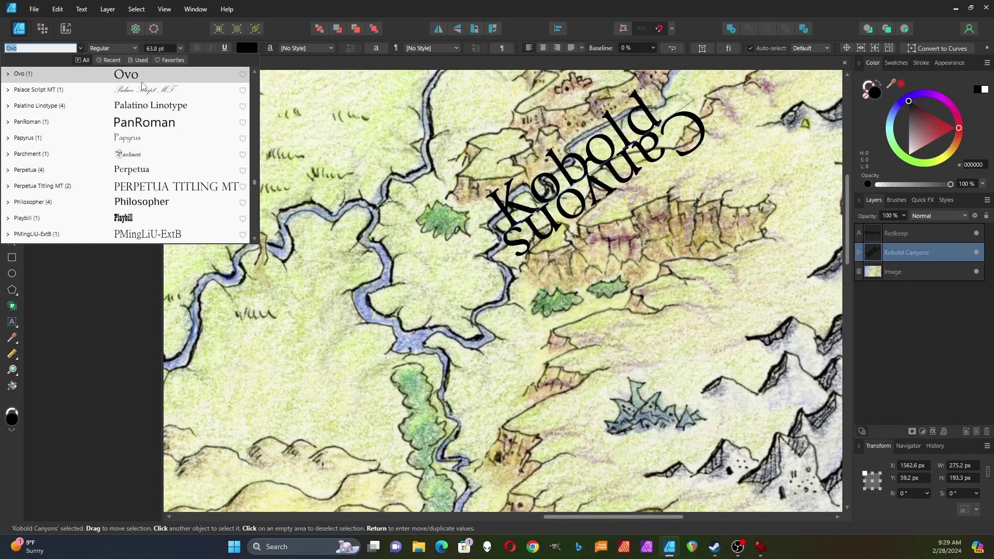
left_click(112, 61)
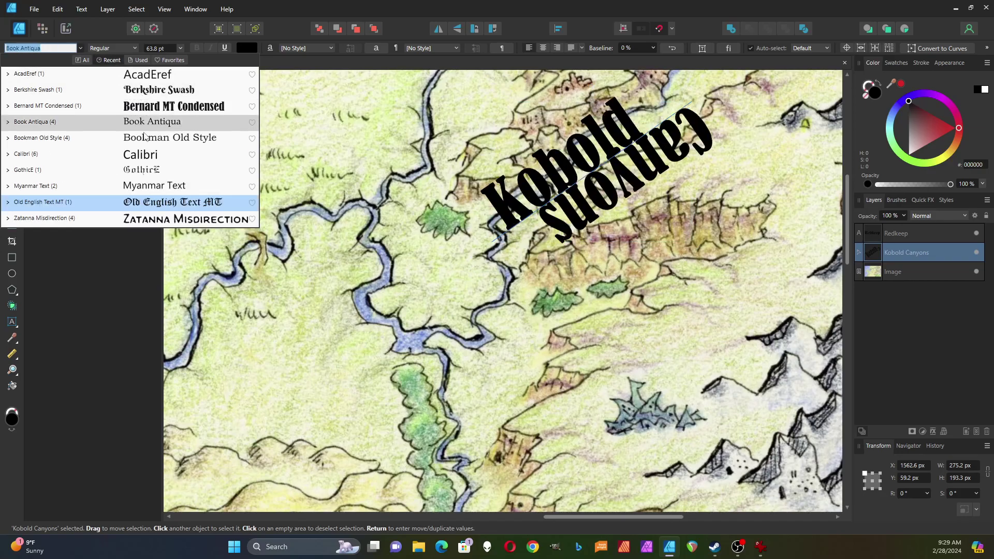
left_click(148, 220)
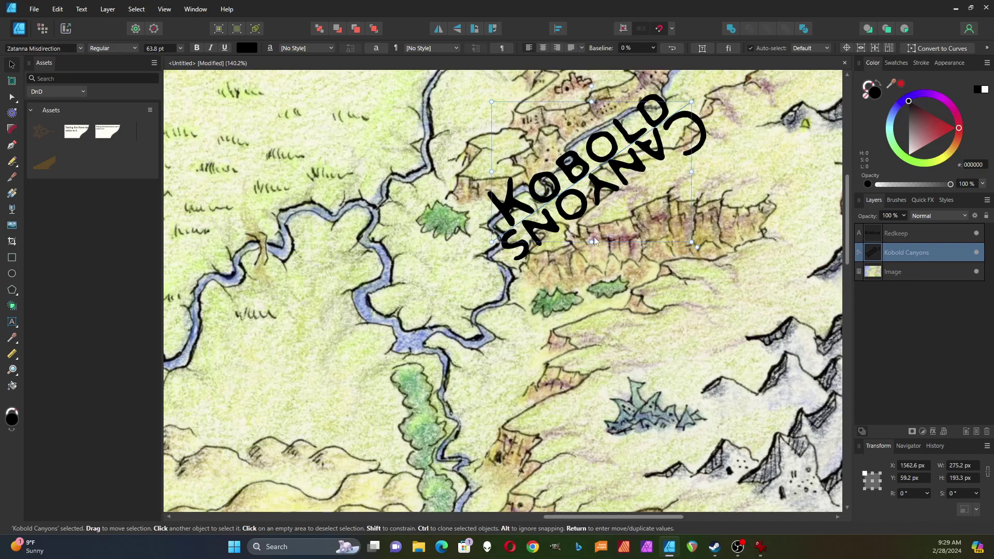
left_click(180, 48)
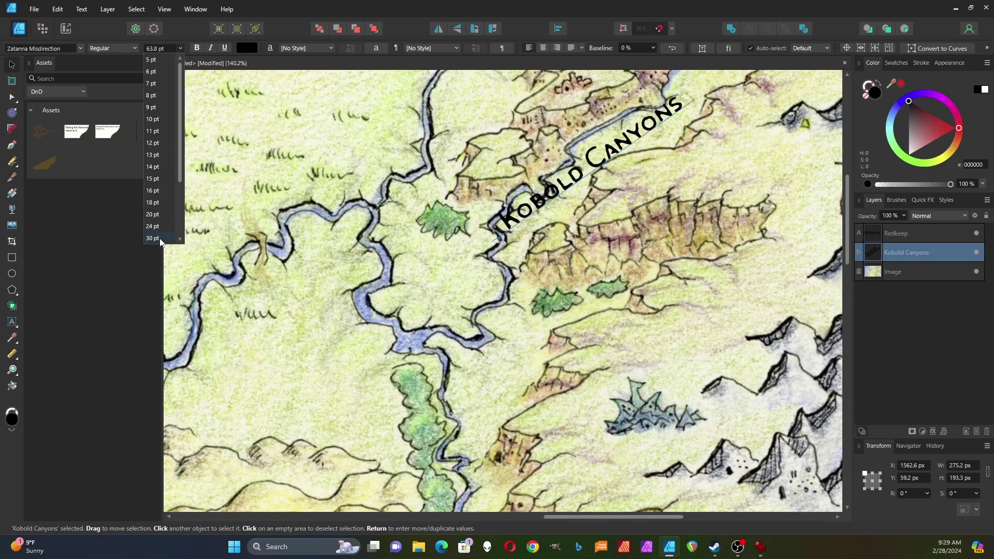
left_click(160, 238)
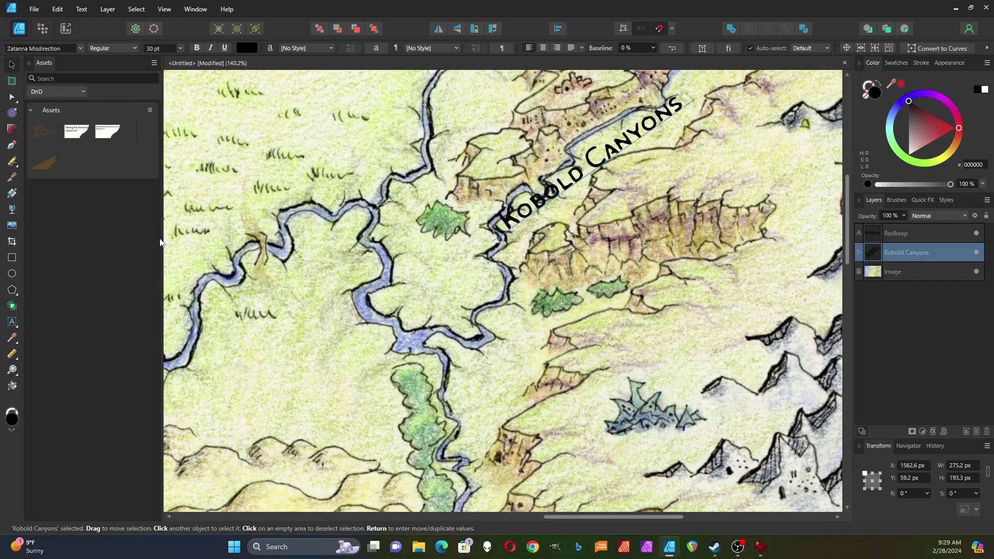
Step: Bend the Kobold Canyons text path into a gentle S-curve by converting both end nodes to smooth and adjusting their handles
left_click(13, 98)
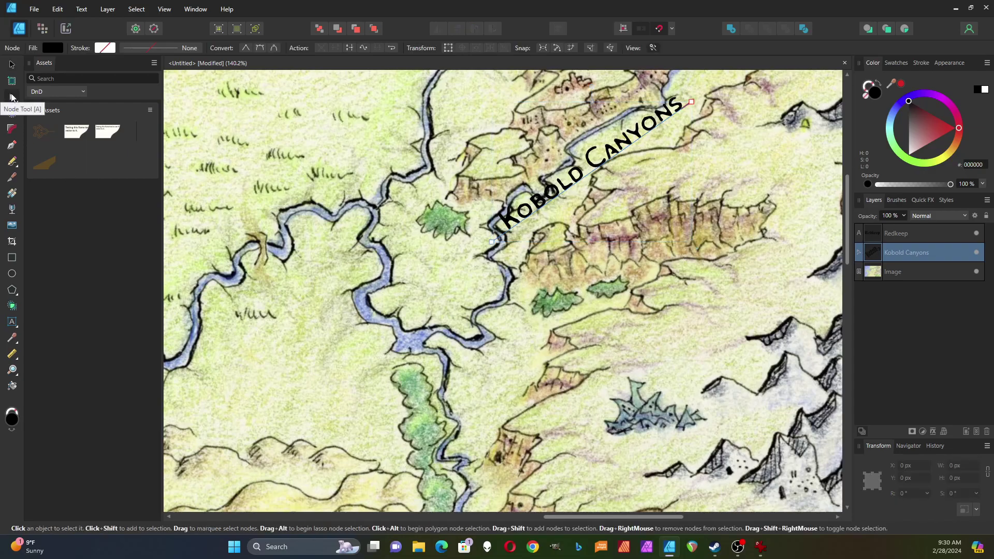
left_click(491, 241)
left_click(261, 48)
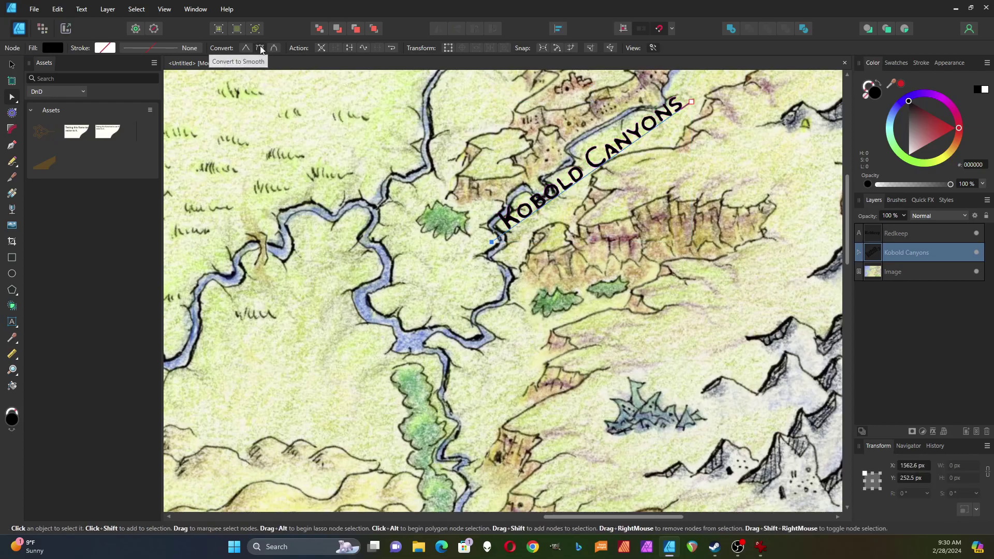
left_click_drag(560, 200, 575, 210)
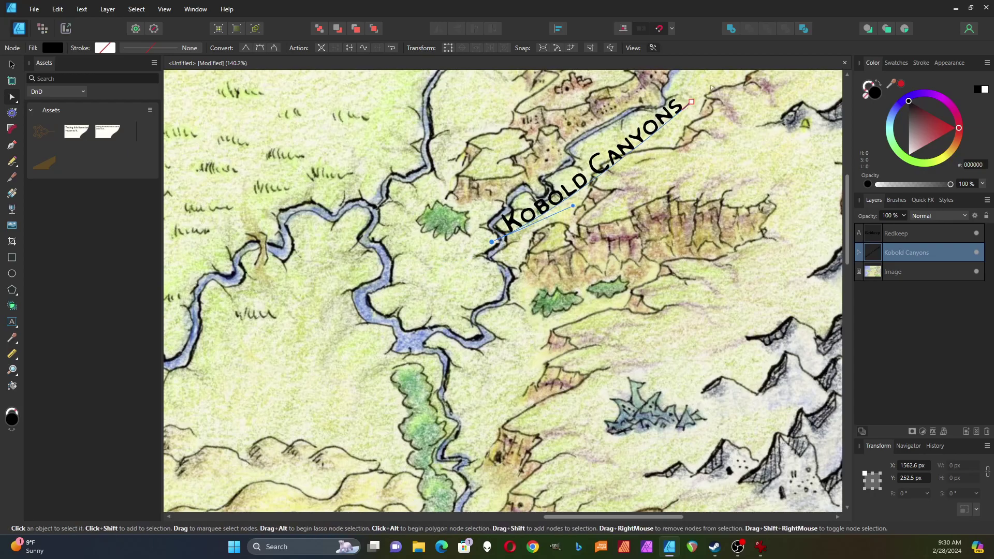
left_click(691, 103)
left_click(261, 47)
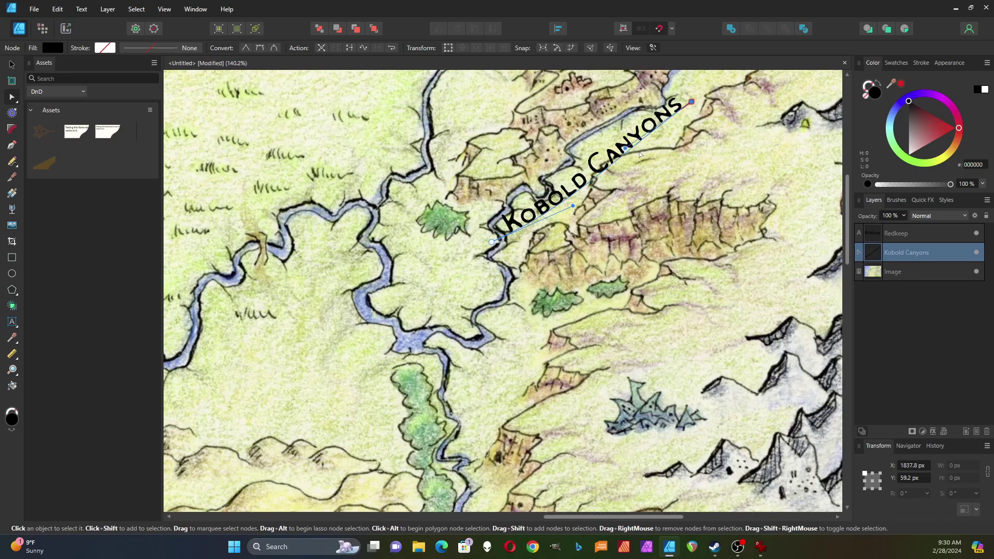
left_click_drag(626, 149, 609, 119)
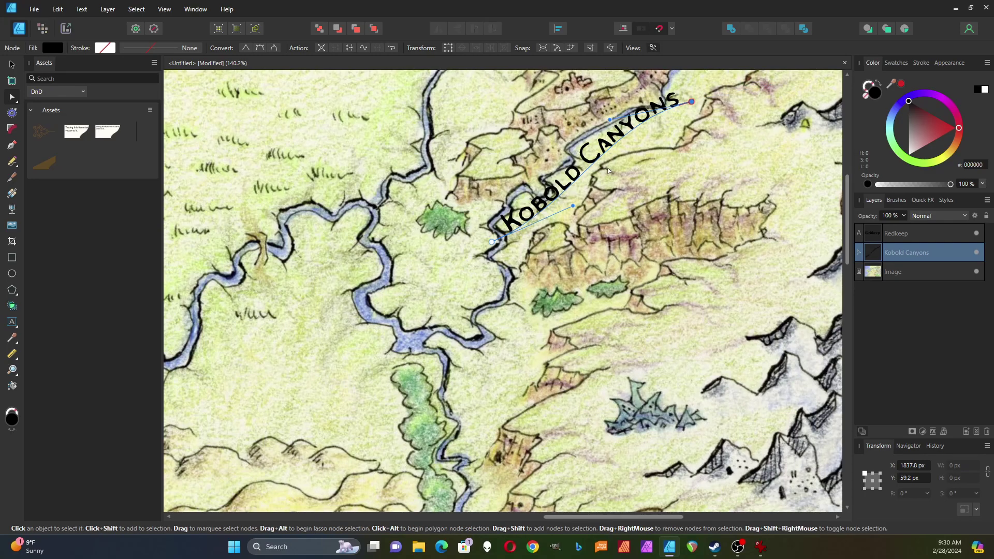
left_click(12, 64)
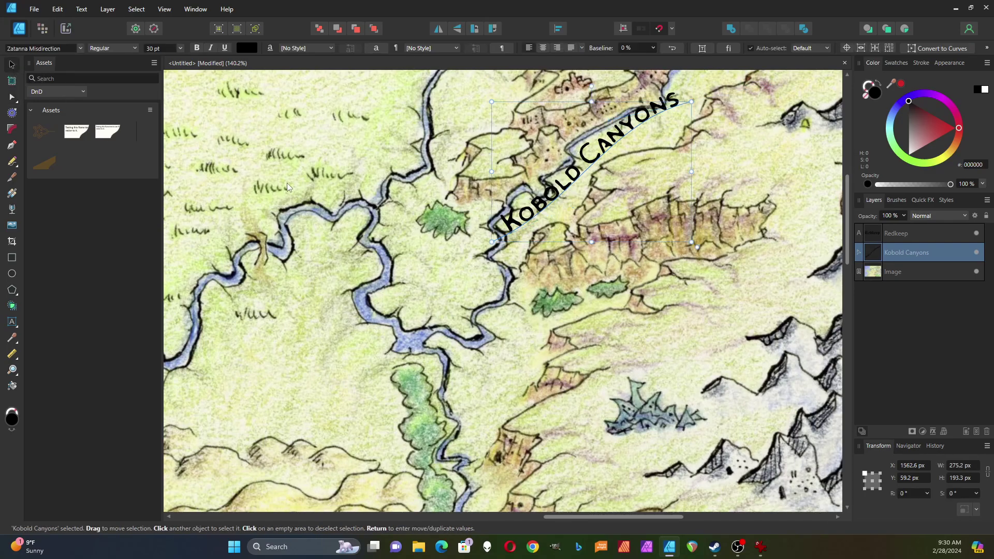
left_click(290, 183)
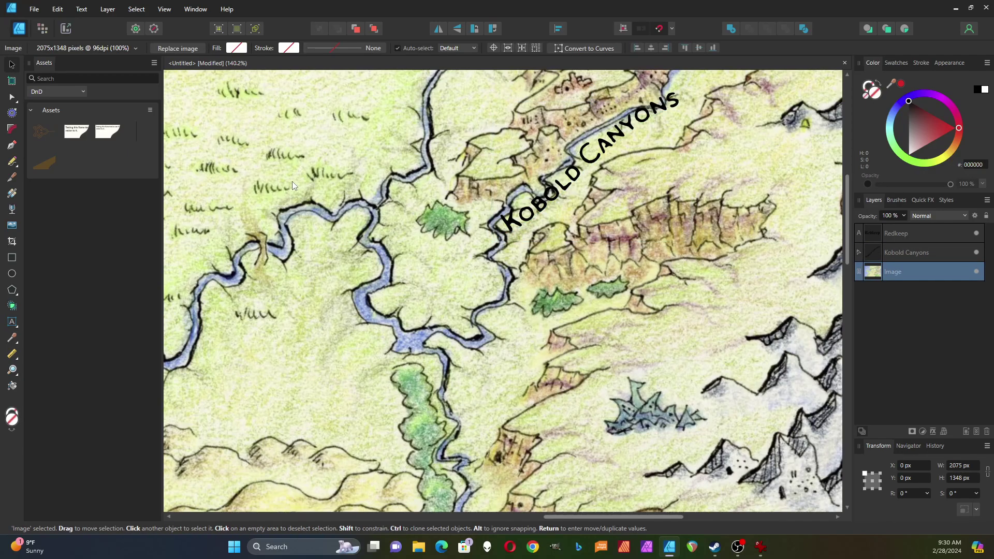
Step: Draw a straight diagonal path about 477 px long with the Pen tool, rising northeast across the desert dunes
scroll(304, 190, "down", 3)
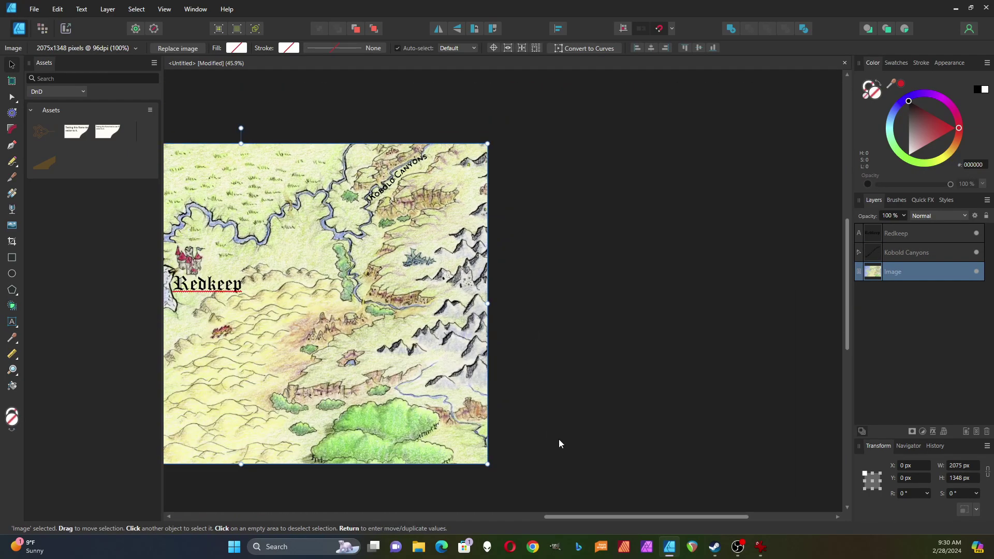
left_click_drag(591, 514, 471, 521)
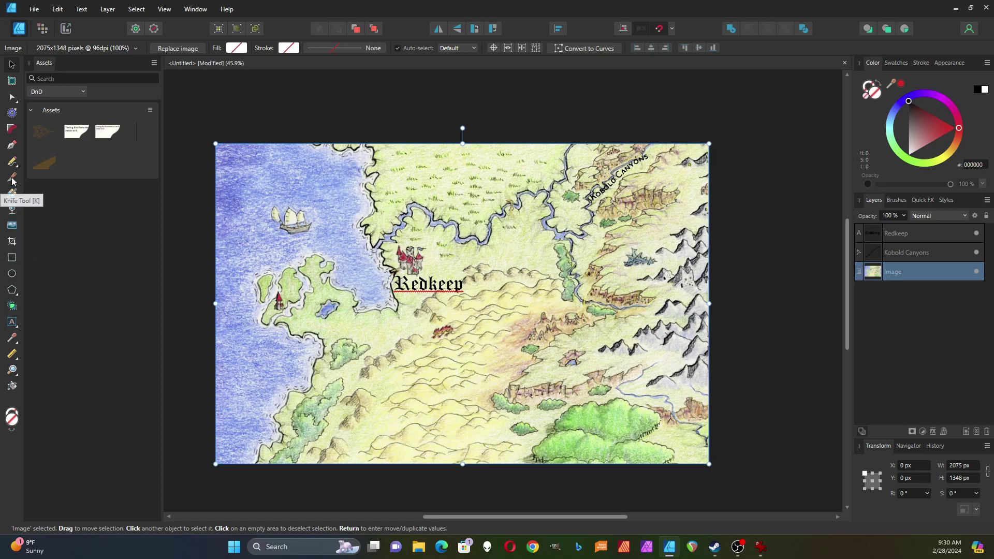
left_click(11, 144)
left_click(417, 409)
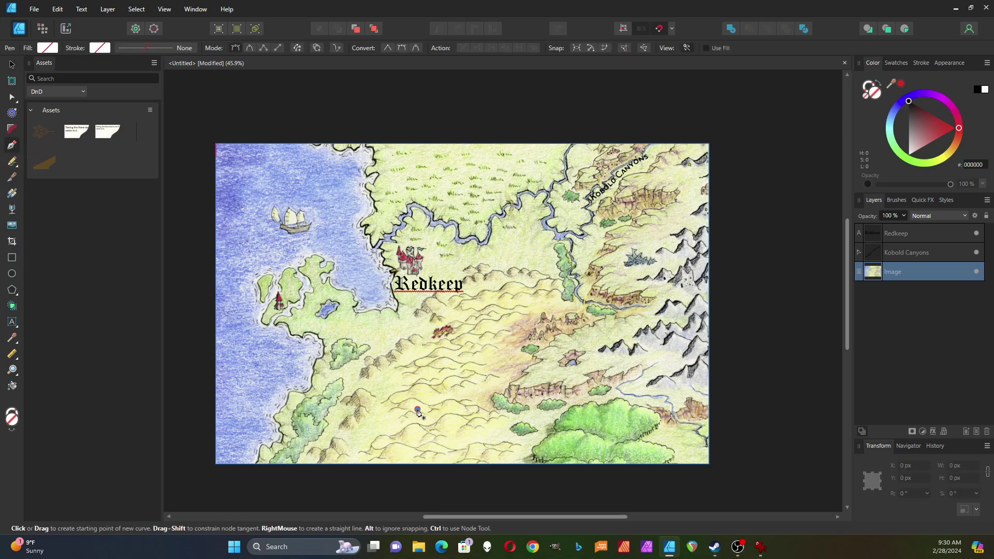
left_click(497, 330)
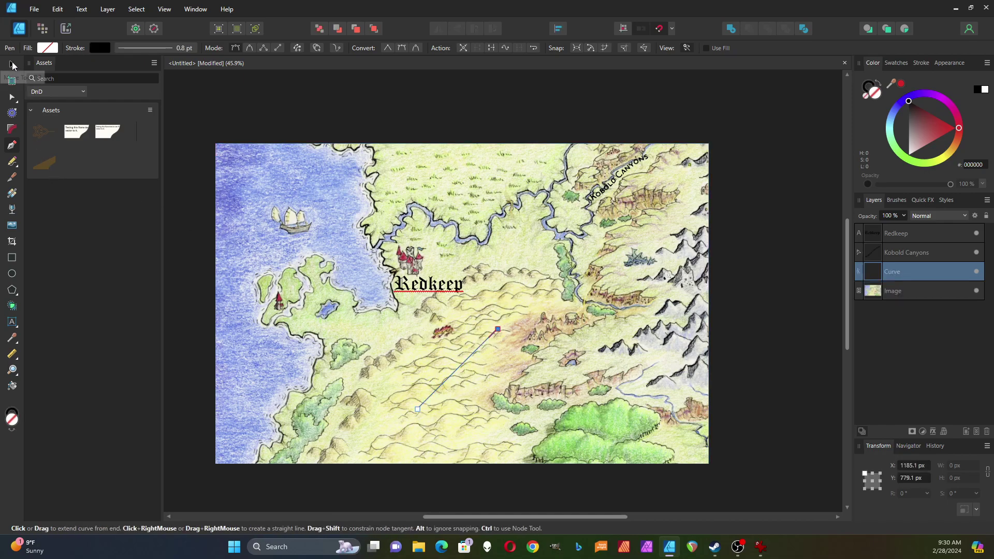
Step: Place the path text "Dusty Desert" along the diagonal line over the dunes
left_click(12, 321)
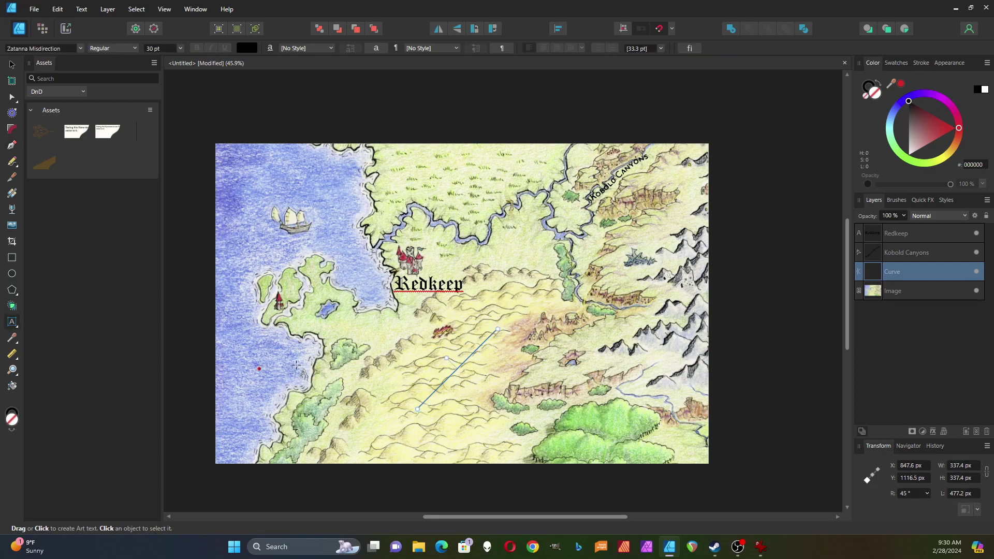
left_click(419, 402)
type("Dusty Desert")
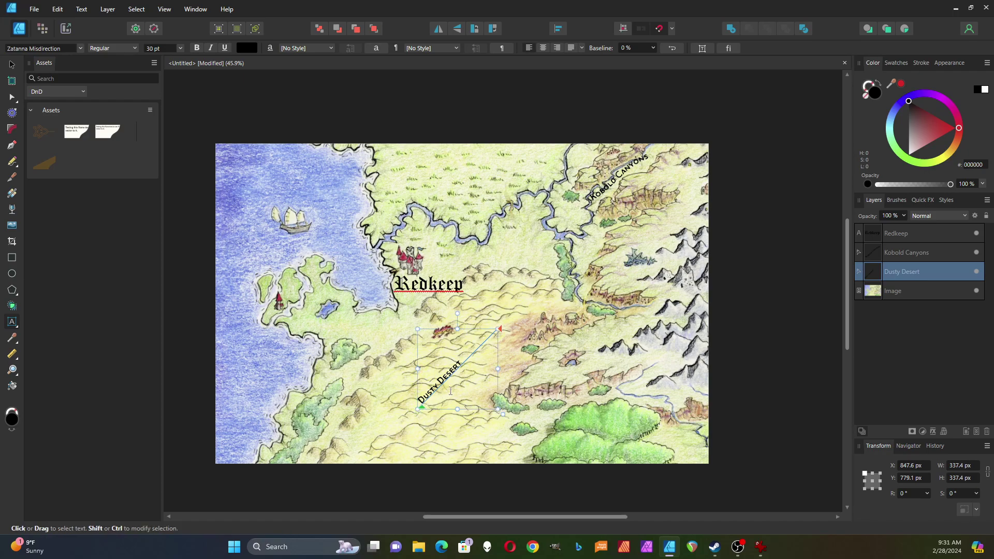
mouse_move(423, 409)
left_mouse_down()
mouse_move(434, 402)
mouse_move(421, 408)
left_mouse_up()
Step: Try to set the font to Berkshire Swash with the text cursor still inside the Dusty Desert label
left_click(80, 48)
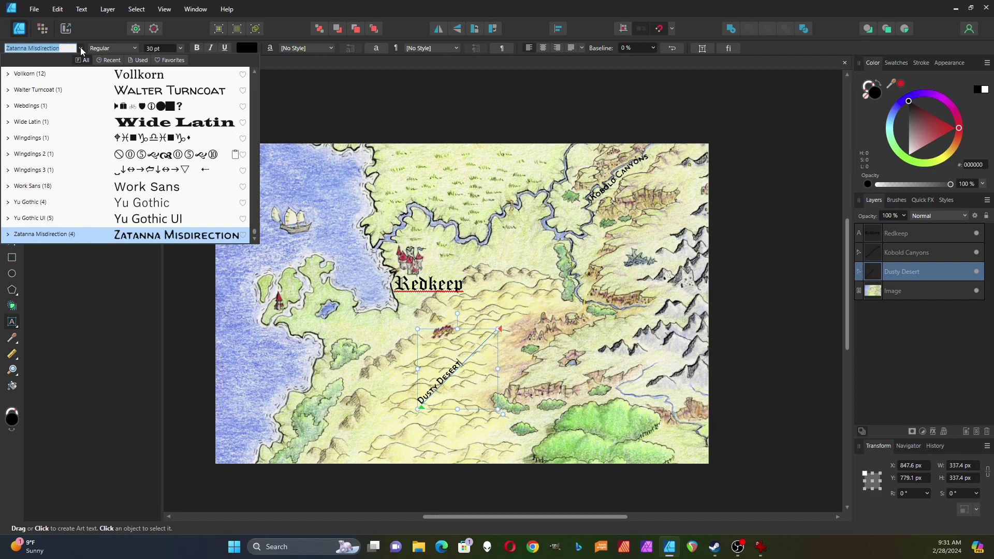
scroll(48, 95, "up", 15)
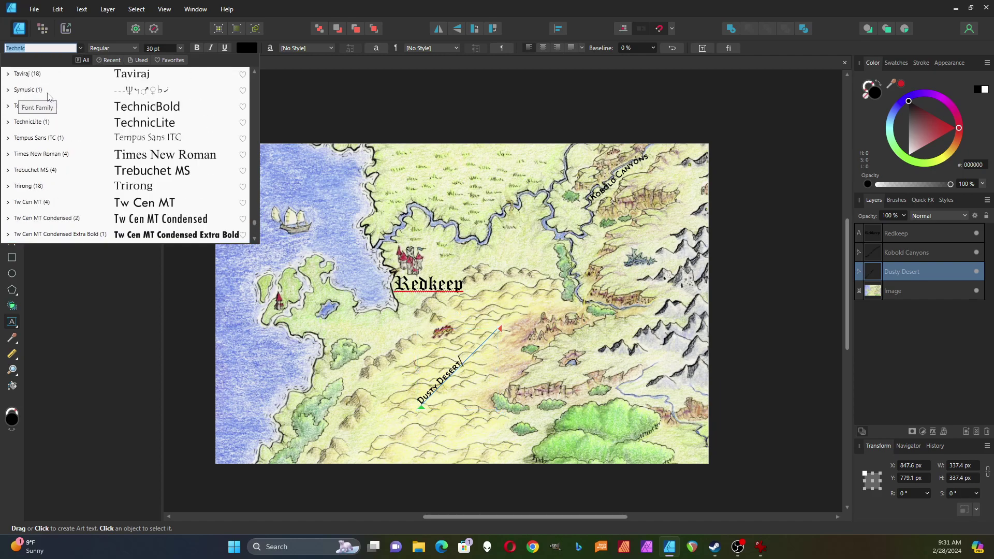
scroll(47, 96, "up", 5)
left_click_drag(254, 196, 254, 81)
scroll(104, 155, "down", 7)
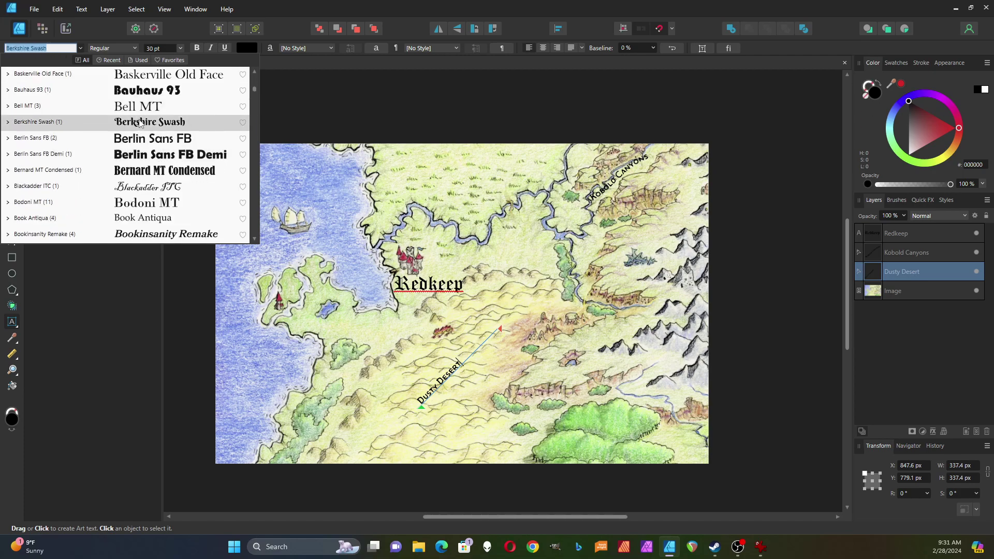
left_click(139, 123)
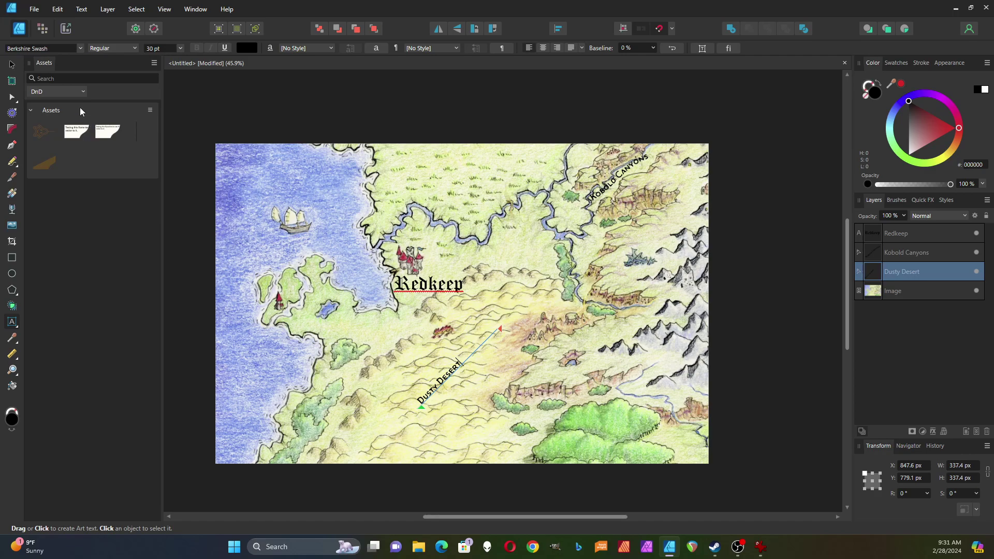
Step: Select the Dusty Desert label as an object and set its font to Berkshire Swash and its size to 64 pt
left_click(11, 65)
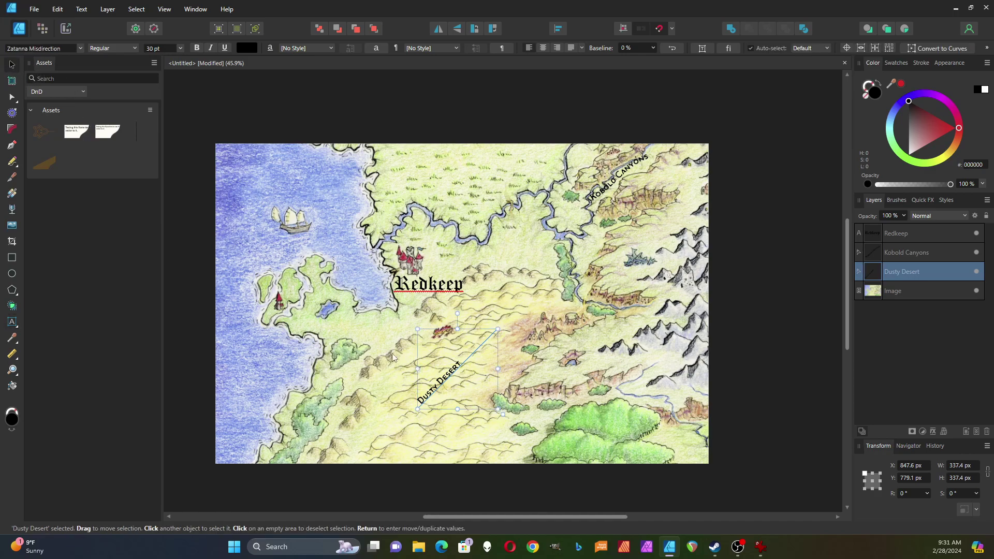
left_click(73, 50)
scroll(88, 117, "up", 20)
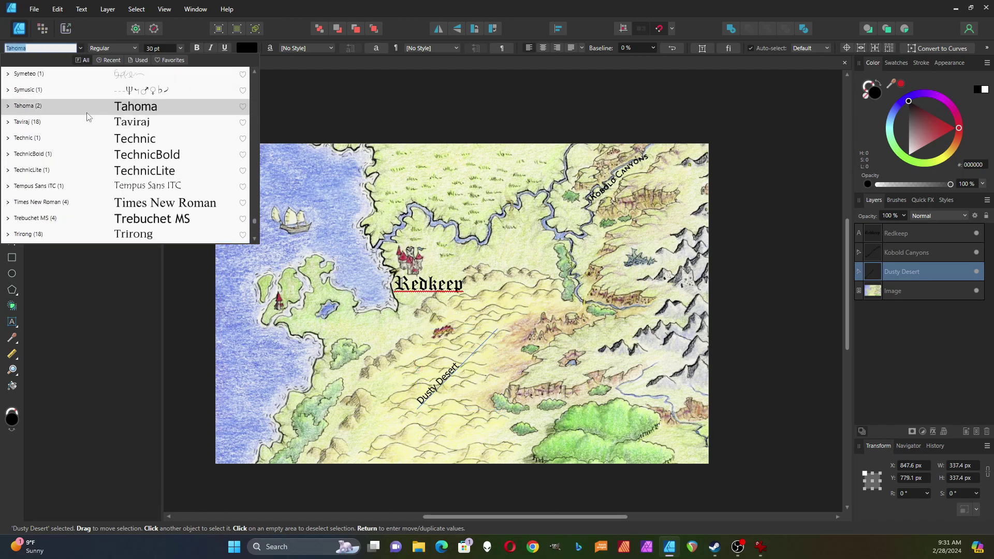
scroll(88, 116, "up", 3)
left_click_drag(254, 176, 255, 84)
scroll(77, 156, "down", 7)
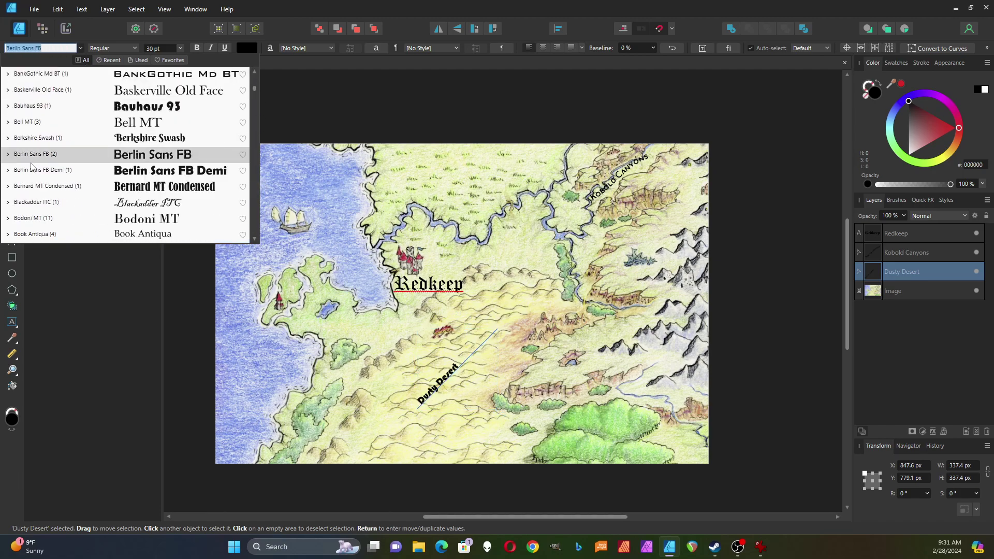
scroll(75, 151, "up", 1)
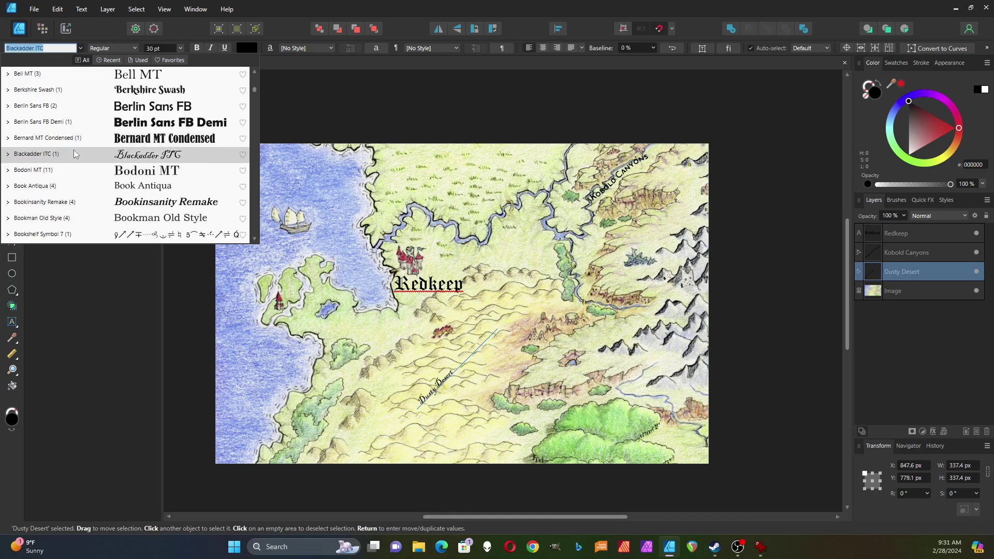
left_click(74, 92)
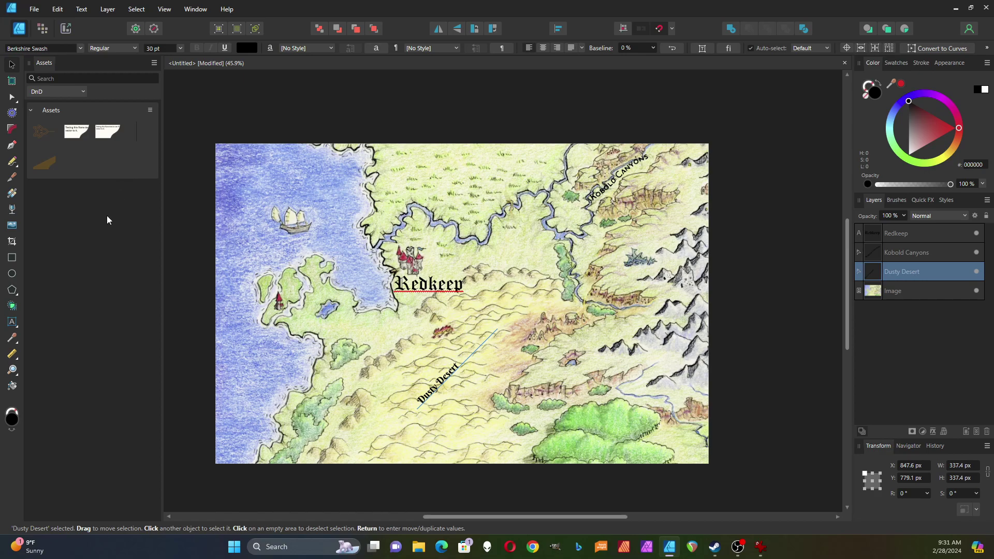
left_click(181, 49)
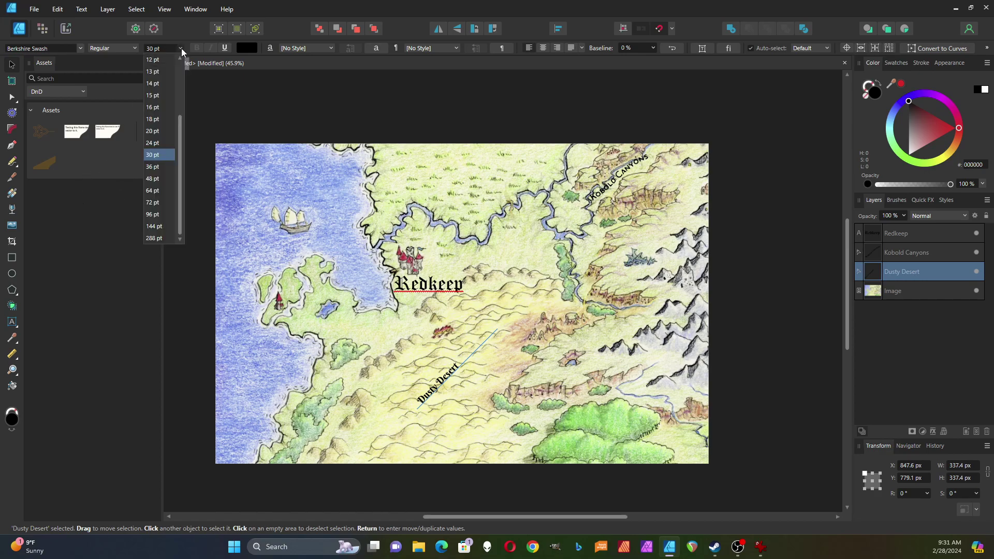
left_click(156, 195)
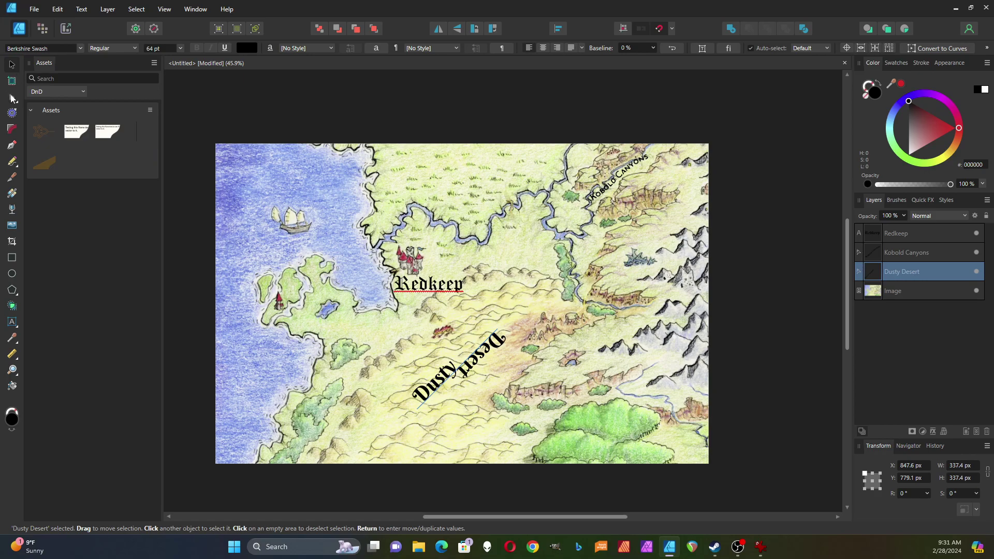
Step: Extend the Dusty Desert path's northeast end node to about X 1250, Y 716 px and curve the path there with a smooth handle
left_click(12, 98)
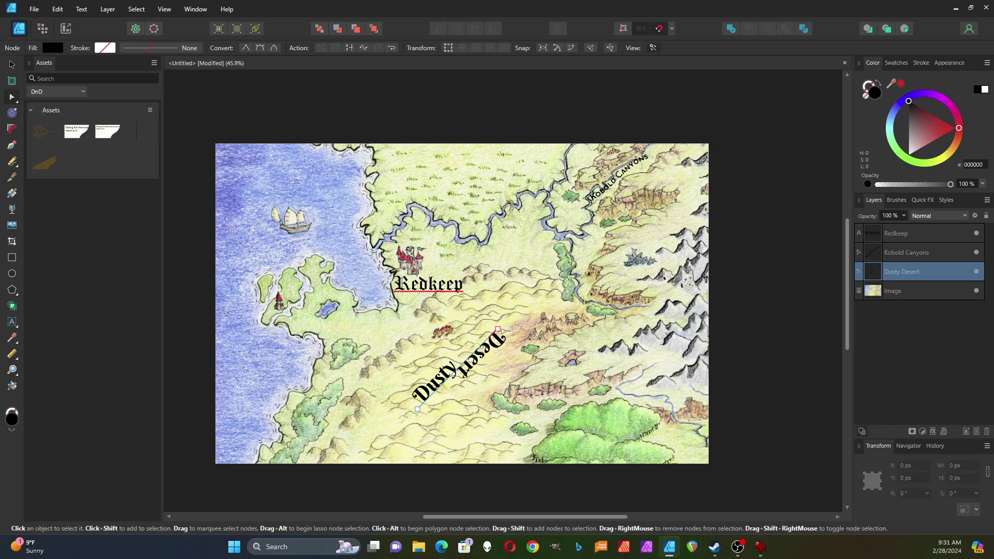
left_click_drag(499, 329, 514, 316)
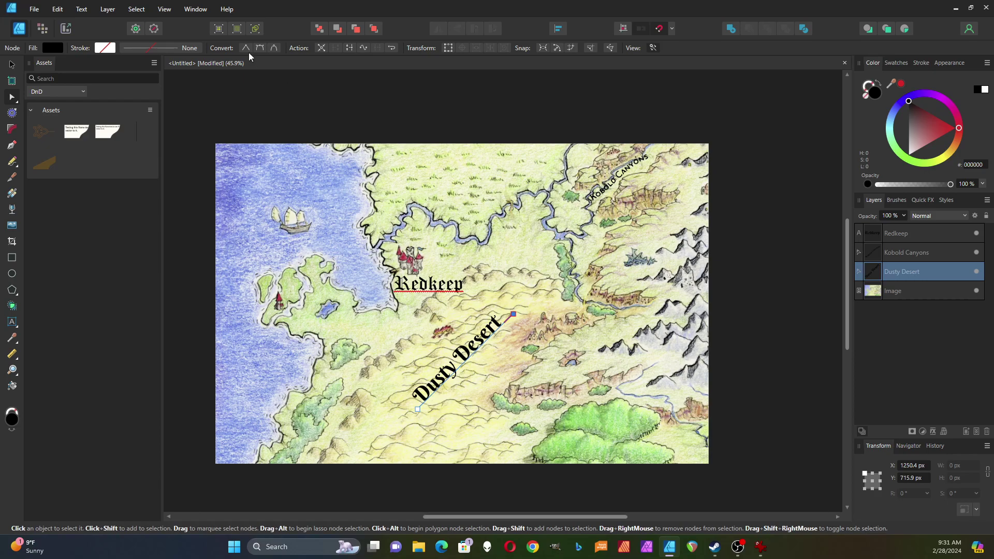
left_click_drag(481, 346, 490, 354)
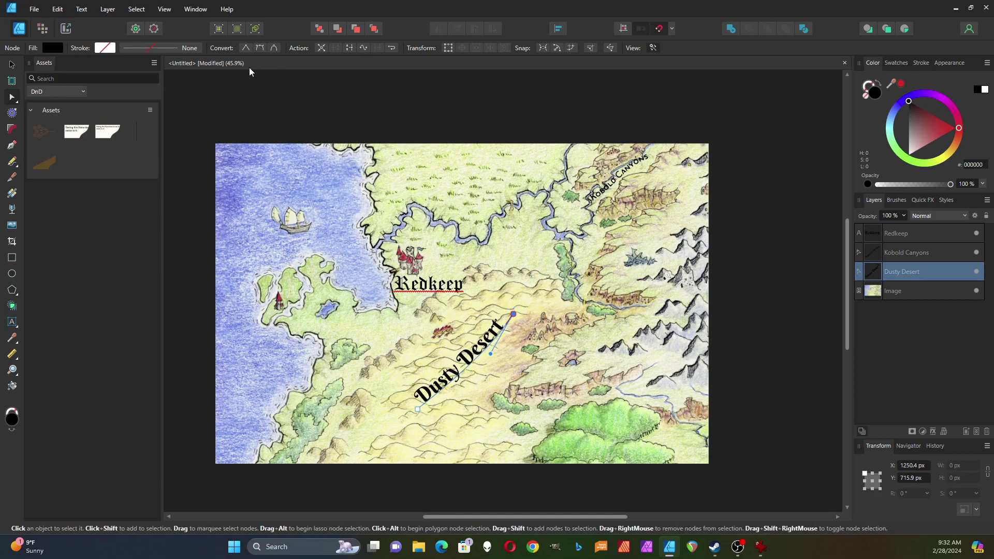
Step: Convert the Dusty Desert path's southwest end node to smooth, adjust its handle to curve the text, and deselect the label
left_click(418, 414)
left_click(420, 400)
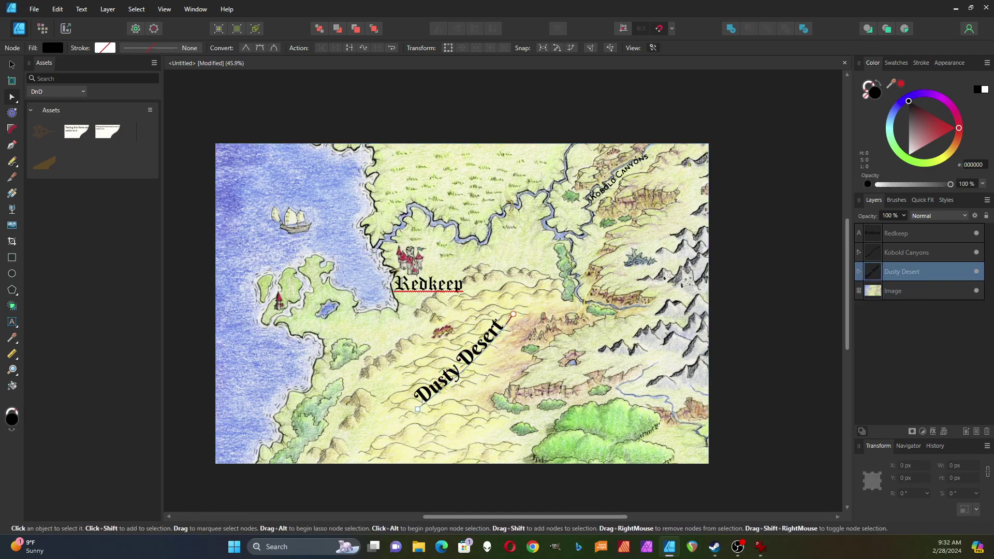
left_click(417, 410)
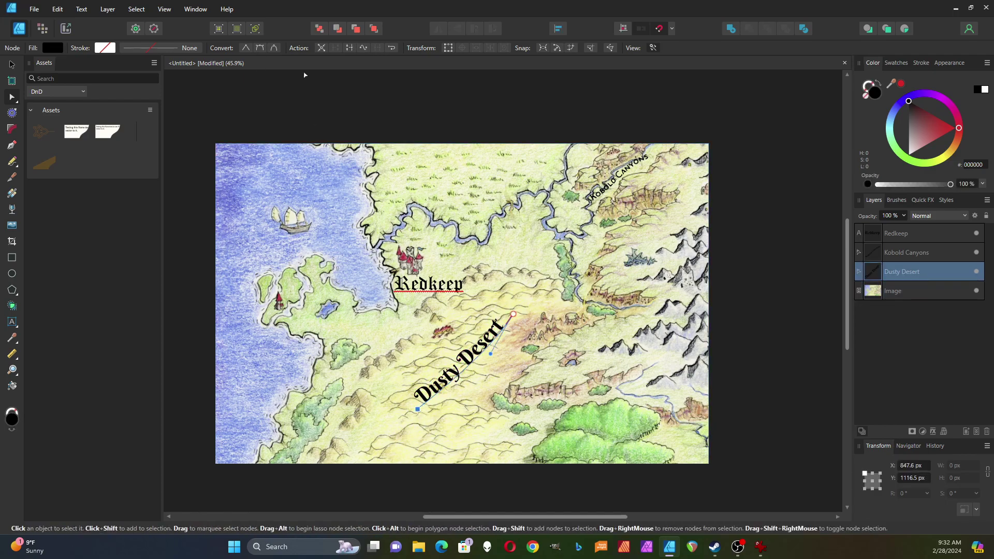
left_click(260, 48)
left_click_drag(418, 409, 448, 412)
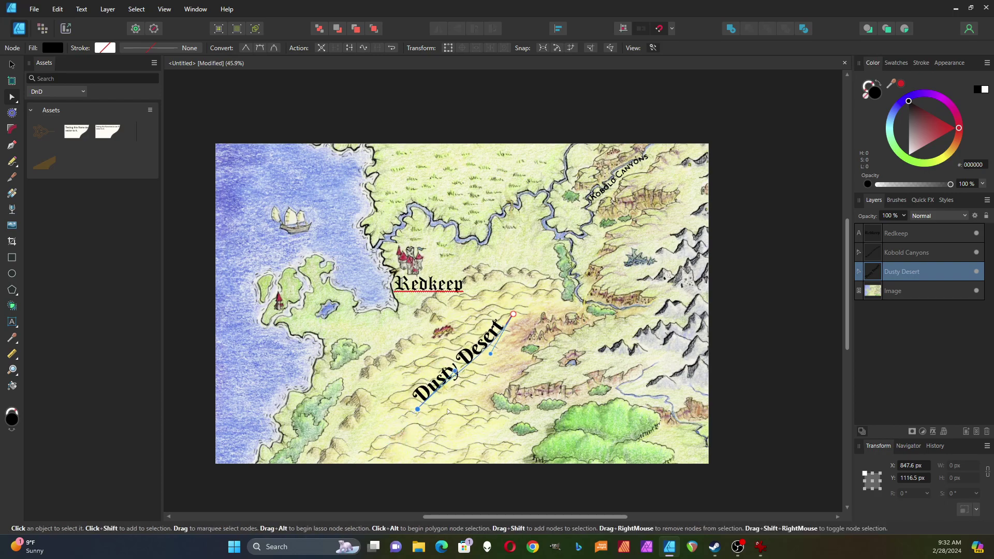
left_click(462, 373)
mouse_move(463, 375)
left_mouse_down()
mouse_move(494, 353)
mouse_move(464, 366)
left_mouse_up()
left_click(491, 401)
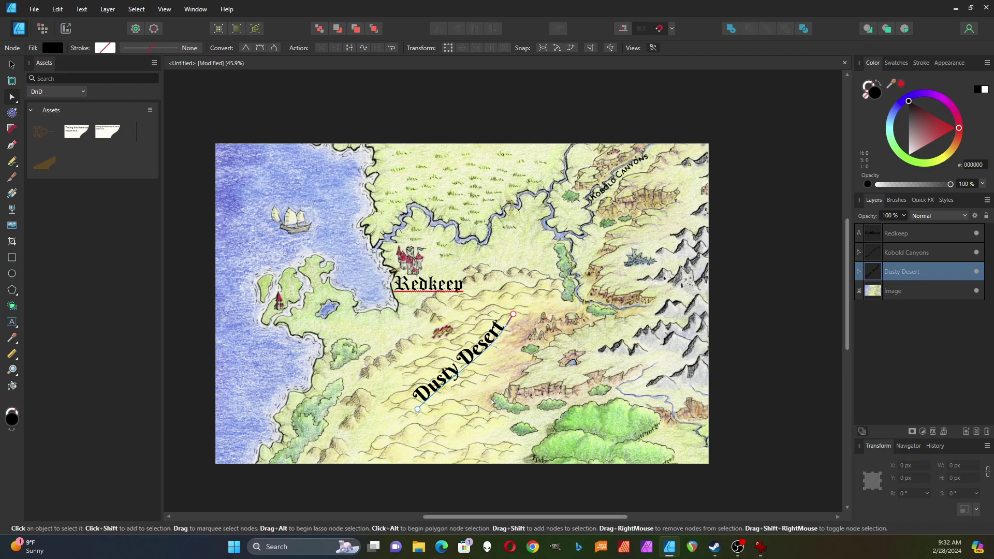
left_click(12, 65)
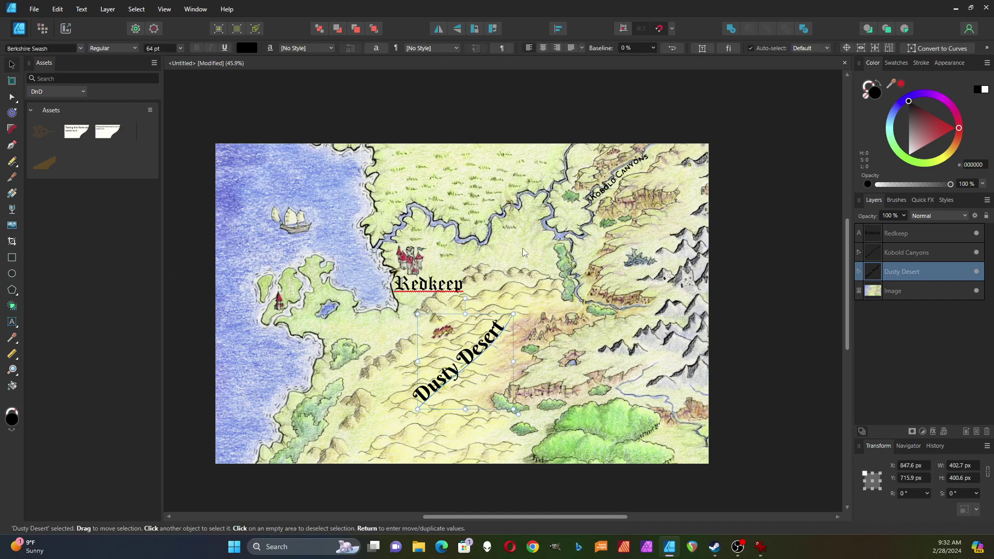
left_click(732, 249)
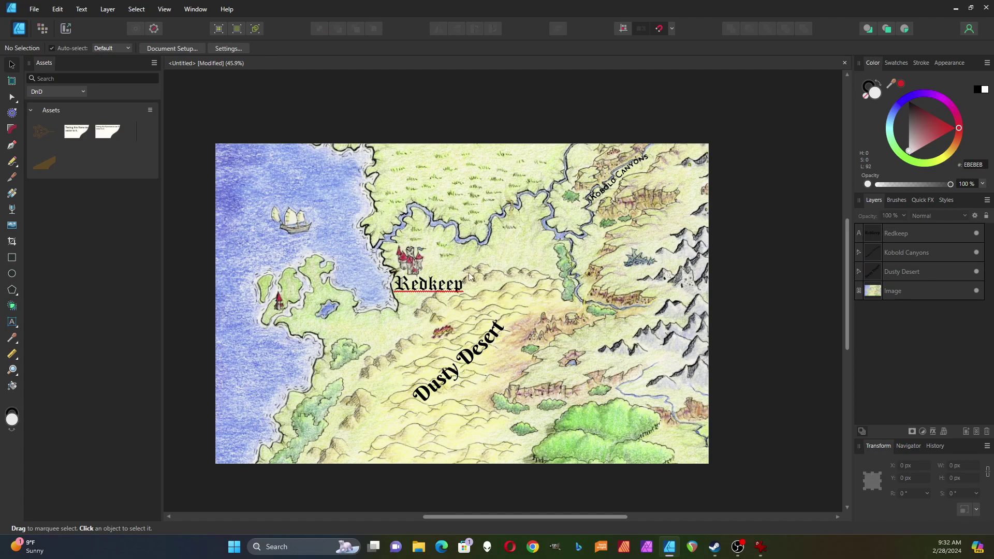
scroll(469, 271, "down", 2)
scroll(575, 239, "up", 3)
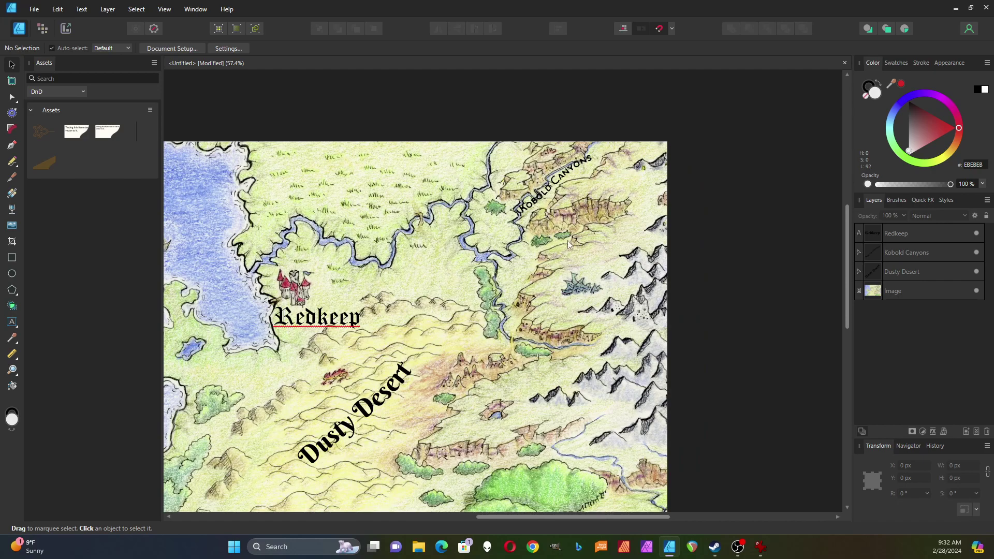
scroll(494, 268, "down", 1)
scroll(427, 274, "down", 1)
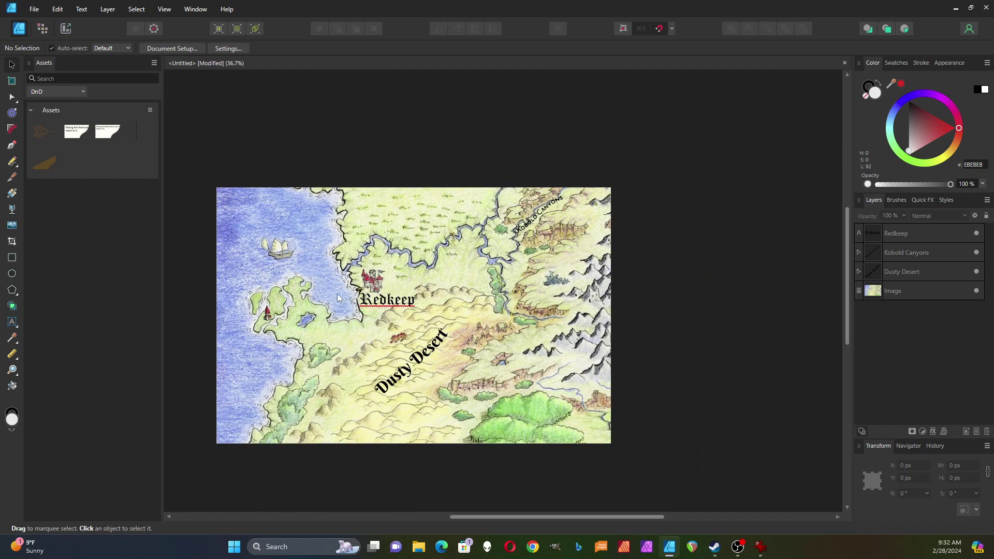
Step: Group the Redkeep, Kobold Canyons and Dusty Desert labels together
scroll(337, 293, "up", 1)
scroll(380, 338, "up", 1)
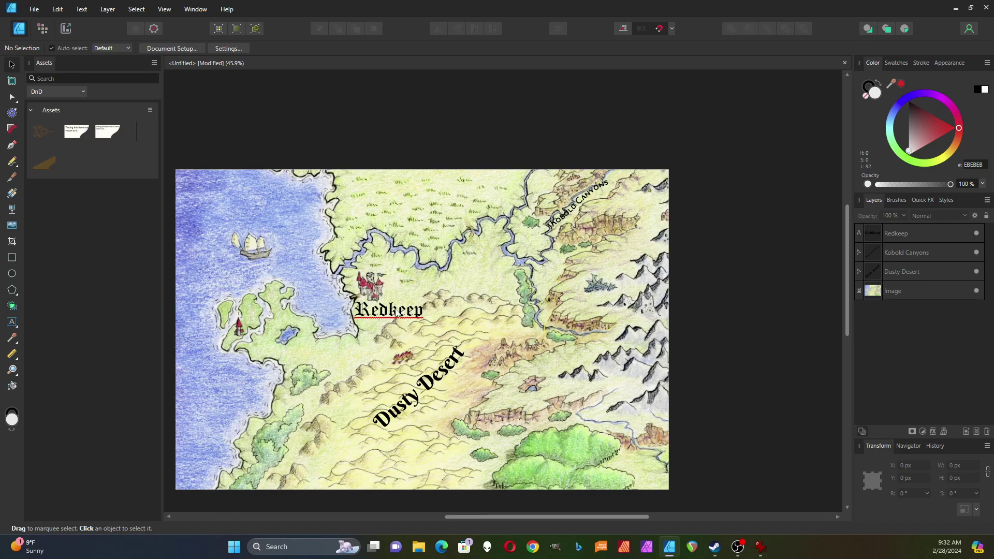
left_click(898, 232)
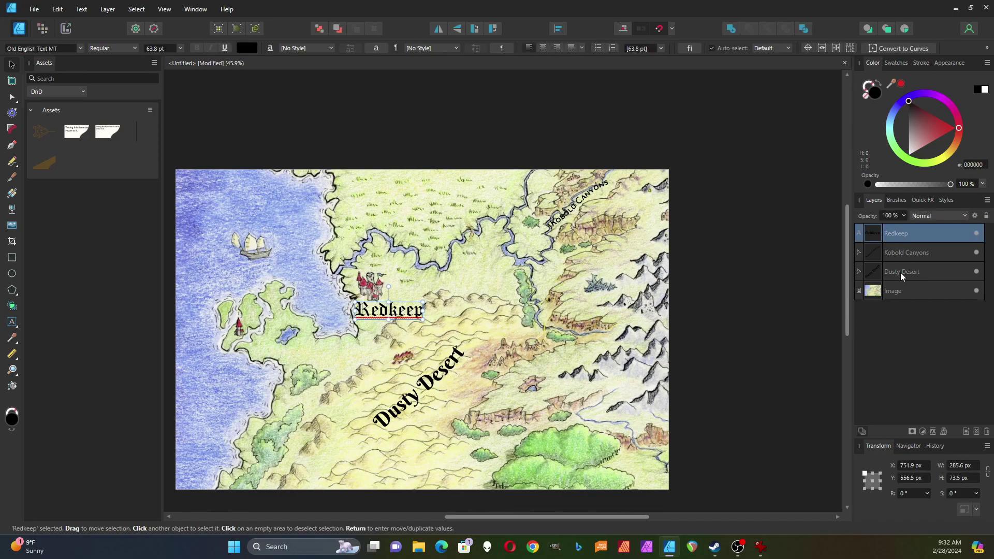
left_click(901, 272, "shift")
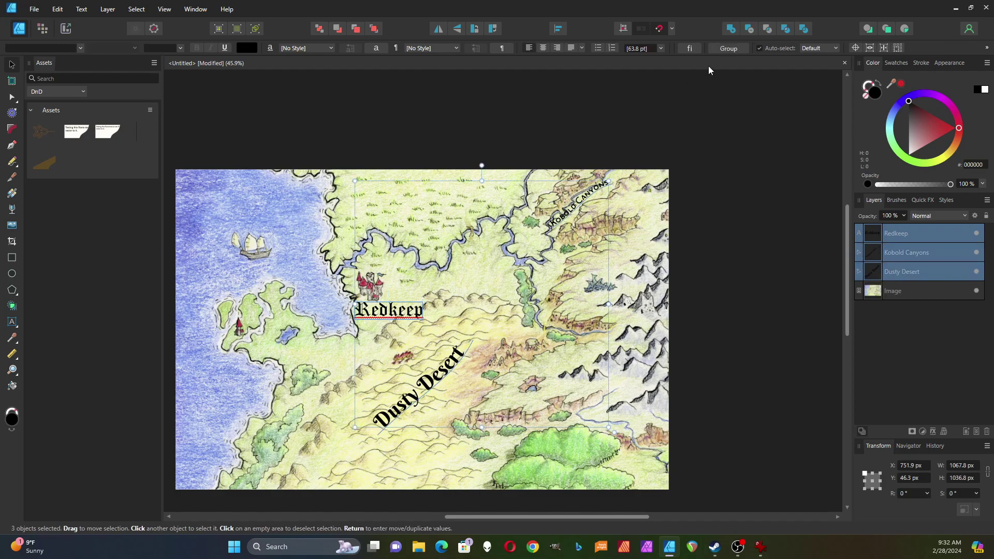
left_click(729, 48)
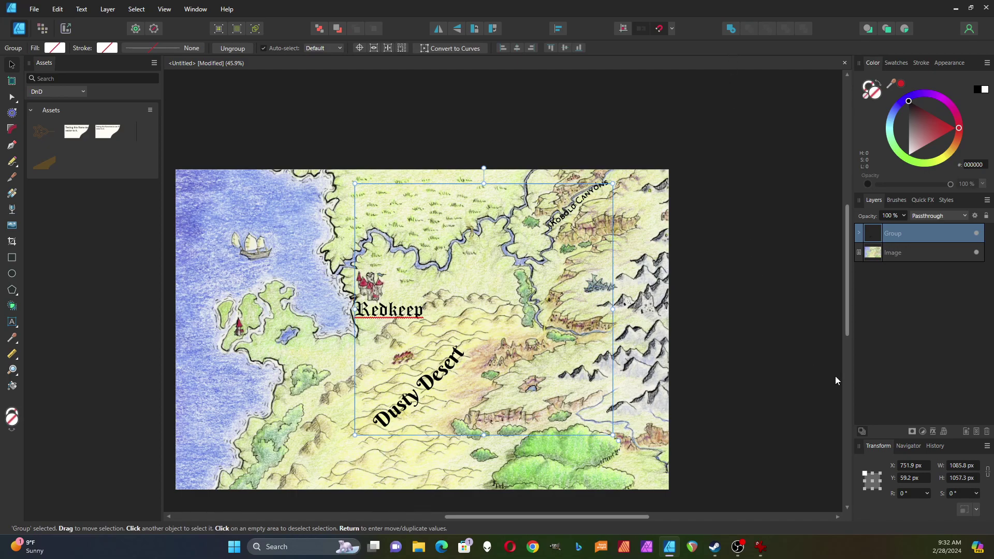
Step: Give the label group a solid white outside outline effect with a radius of 5.1 px, and make the effects scale with the object
left_click(934, 431)
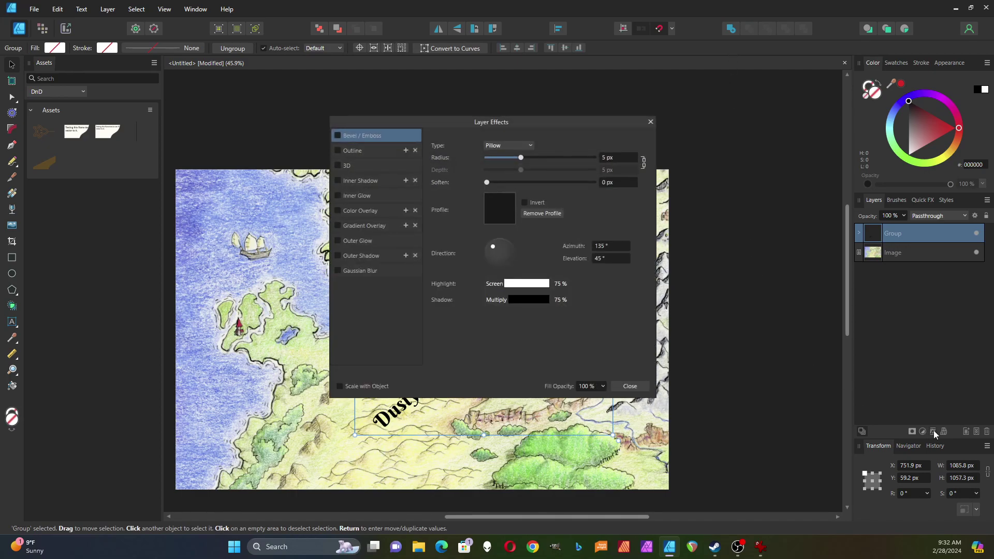
left_click_drag(513, 123, 715, 121)
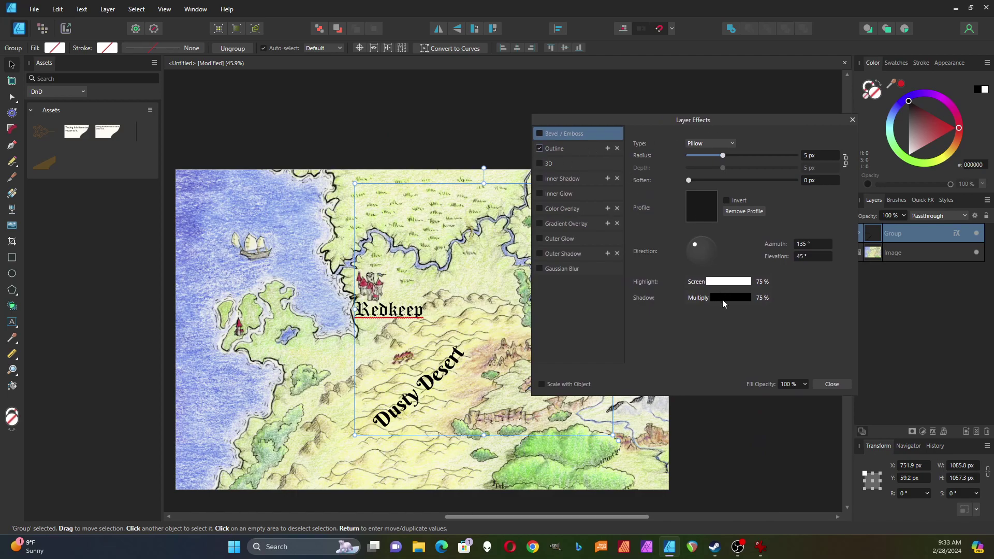
left_click(563, 149)
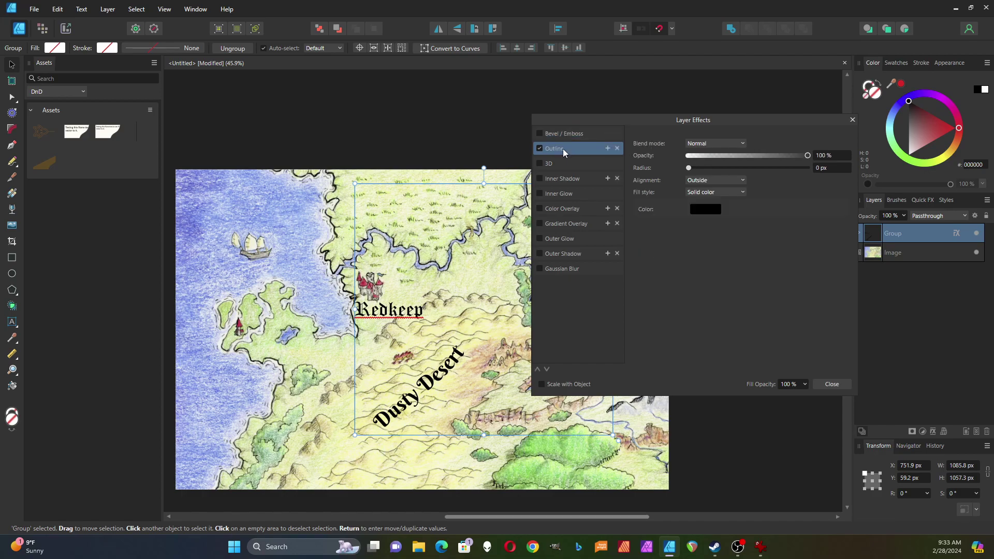
left_click(704, 209)
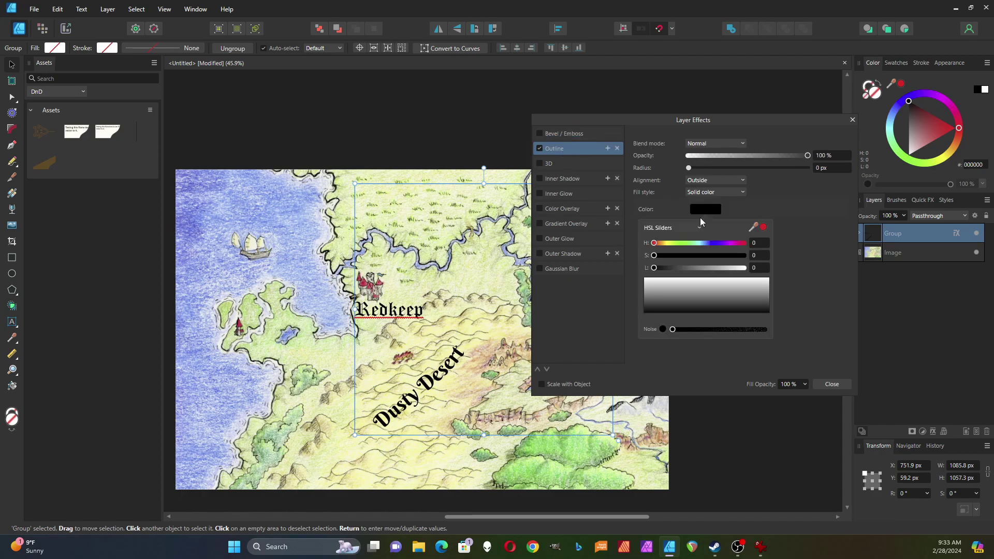
left_click_drag(663, 268, 757, 268)
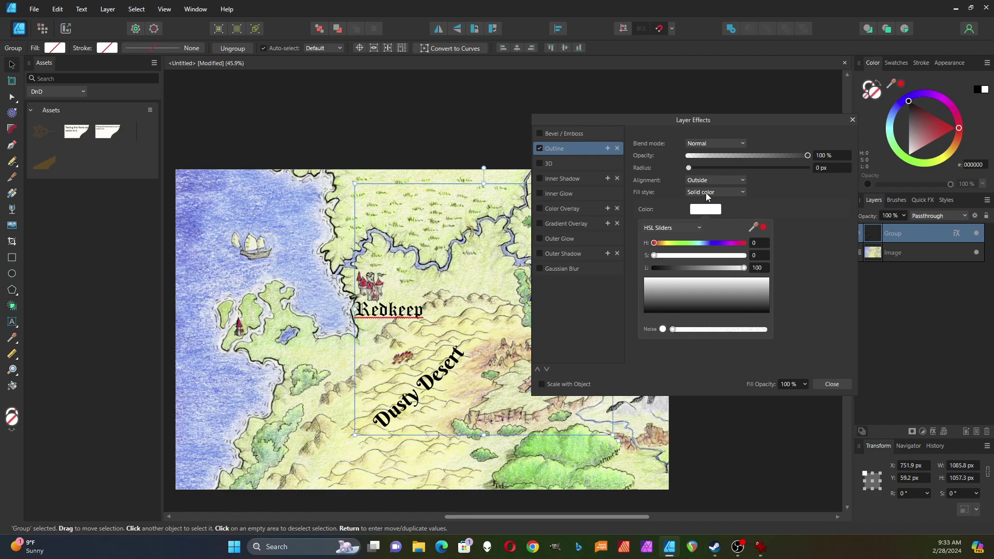
left_click(689, 168)
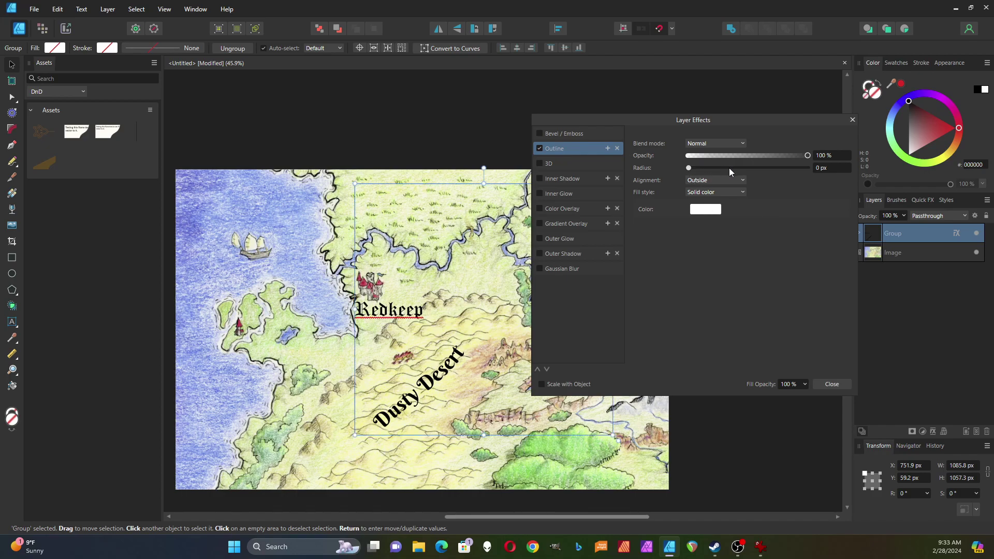
left_click_drag(688, 167, 727, 172)
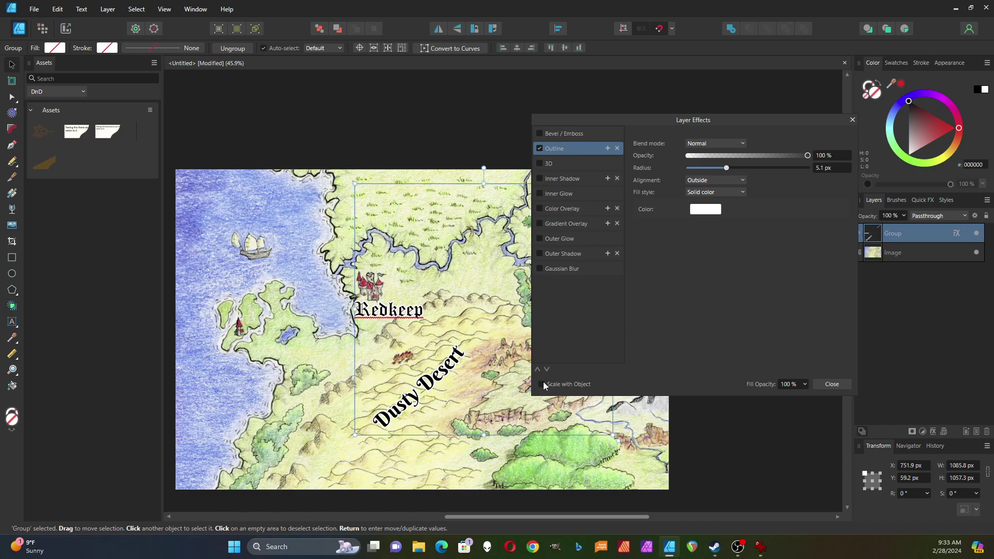
left_click_drag(768, 119, 847, 118)
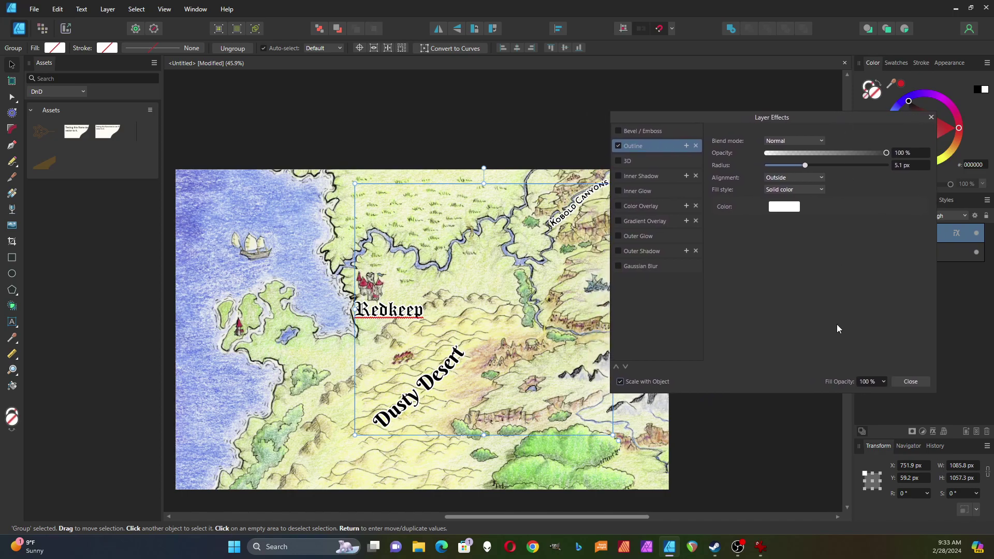
Step: Add an outer shadow to the label group with a radius of 25.3 px and 60% intensity, then finish the effects and deselect the group
left_click(617, 251)
left_click(784, 207)
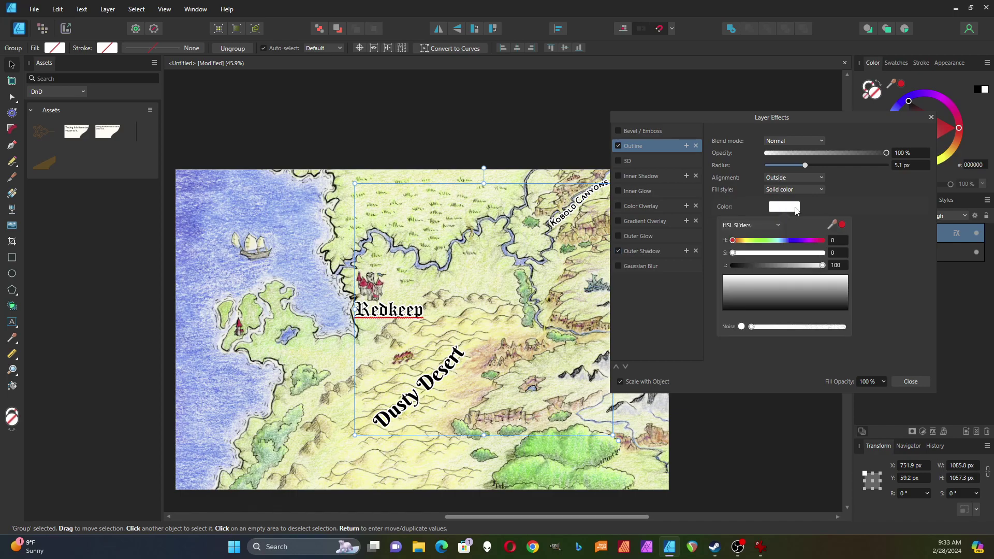
left_click(640, 253)
left_click(640, 253)
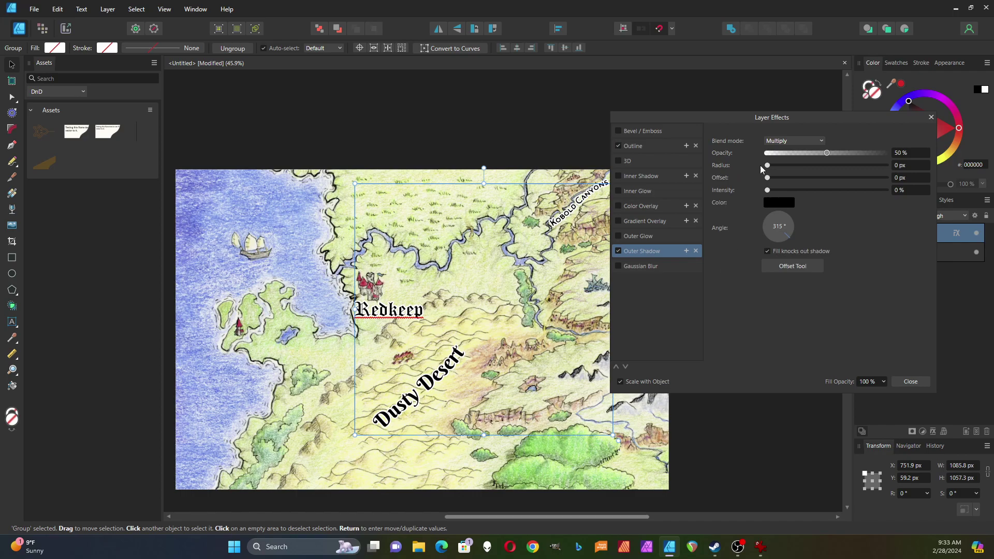
left_click_drag(766, 165, 844, 163)
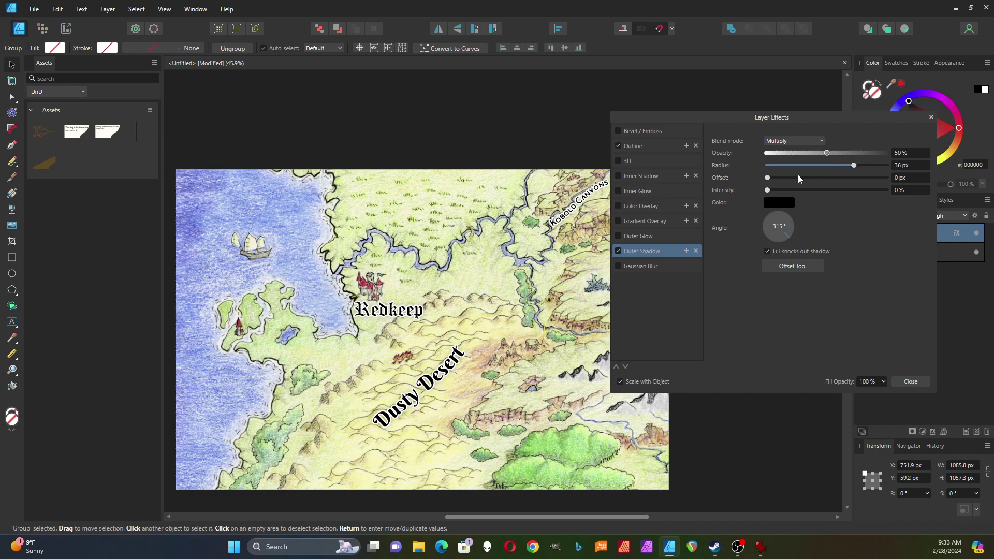
left_click_drag(767, 190, 843, 187)
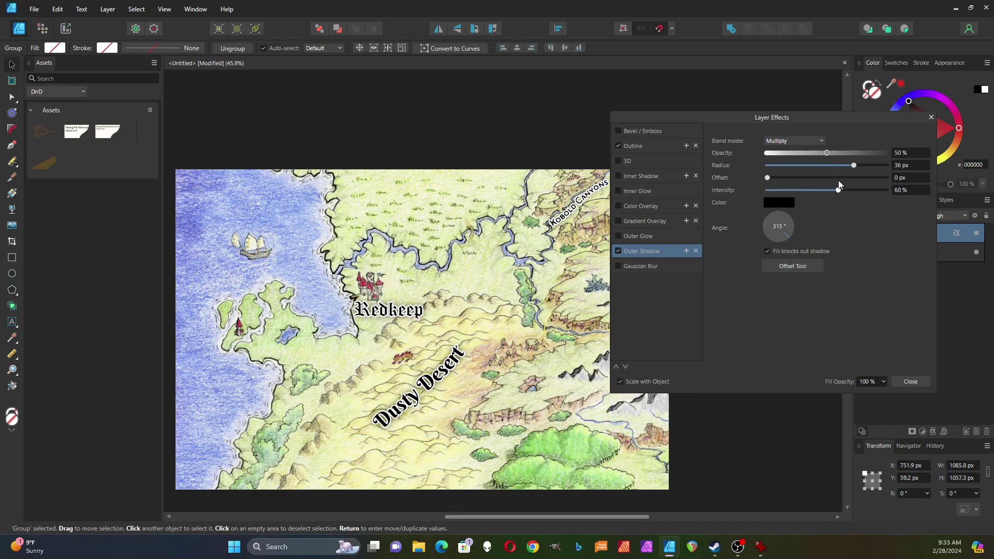
mouse_move(767, 179)
left_mouse_down()
mouse_move(810, 179)
mouse_move(752, 180)
left_mouse_up()
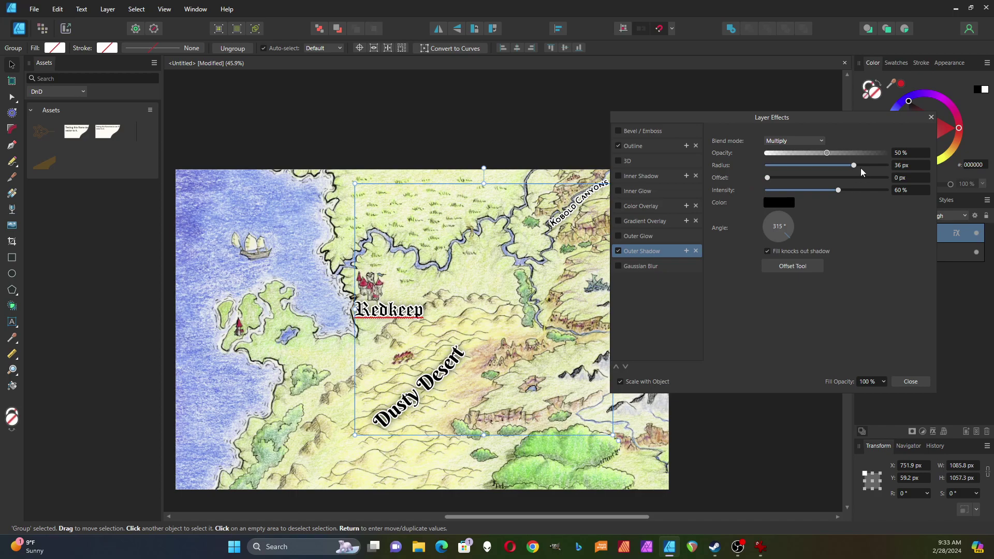
left_click_drag(853, 165, 839, 166)
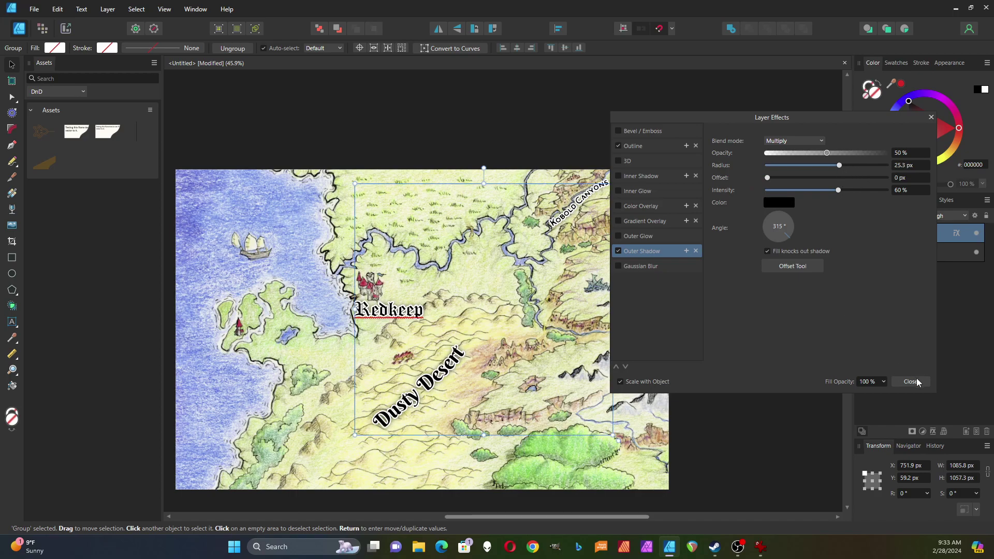
left_click(911, 381)
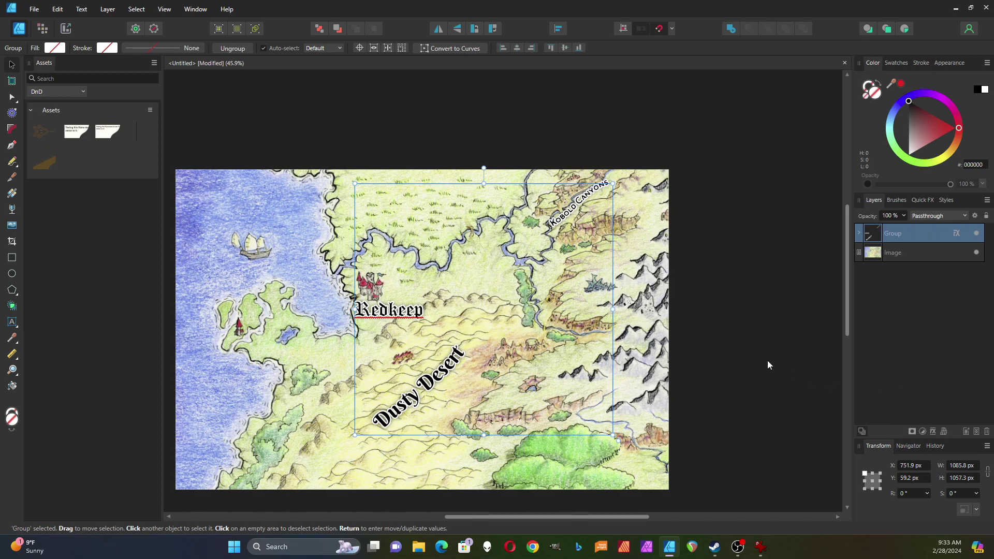
left_click(711, 357)
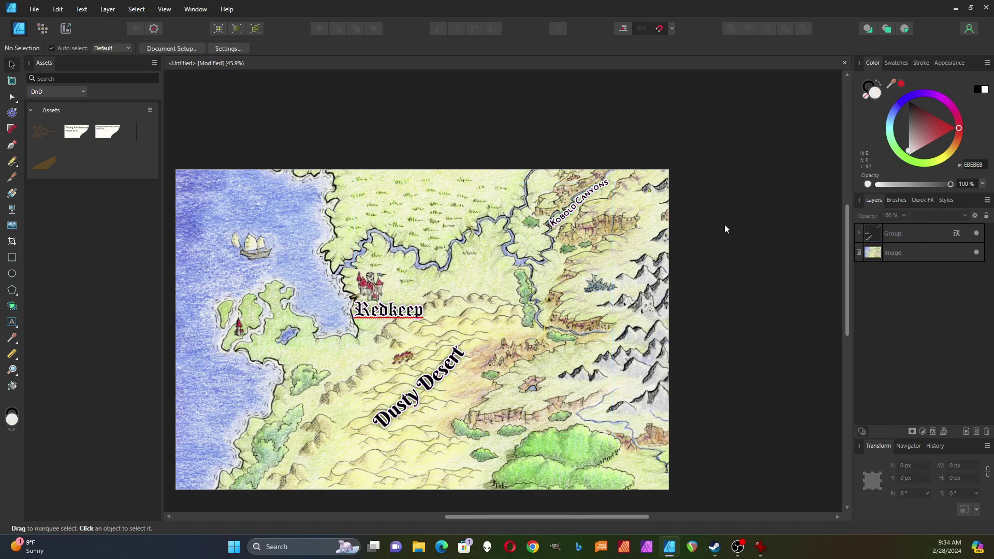
Step: Review the export settings and the available file formats for the labelled map, and cancel without exporting
scroll(681, 203, "down", 1)
left_click_drag(488, 518, 435, 523)
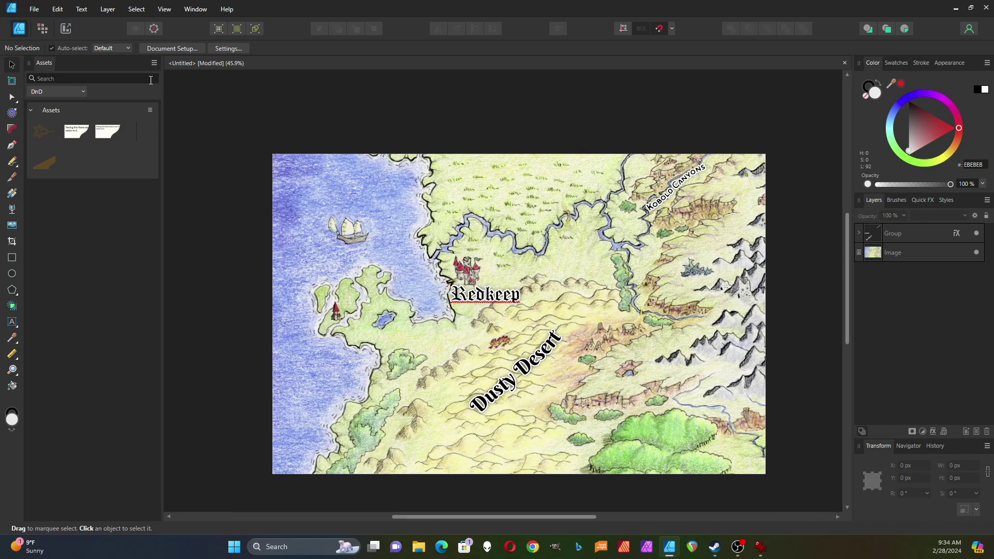
left_click(33, 9)
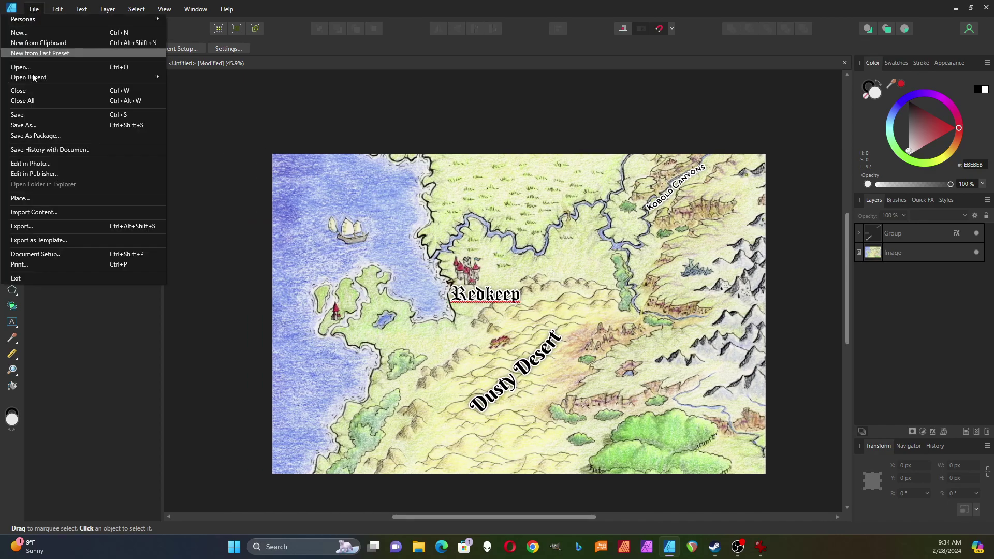
left_click(31, 228)
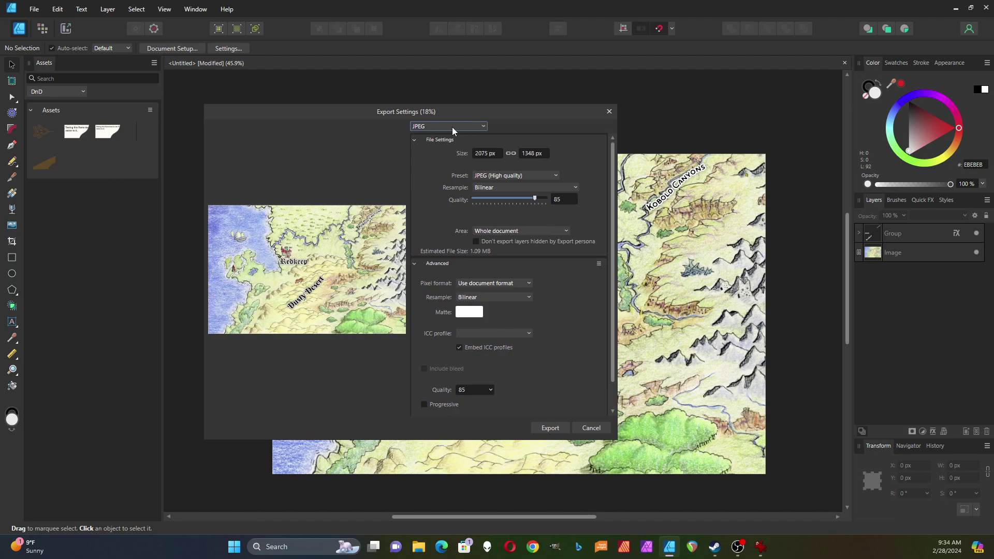
left_click(486, 126)
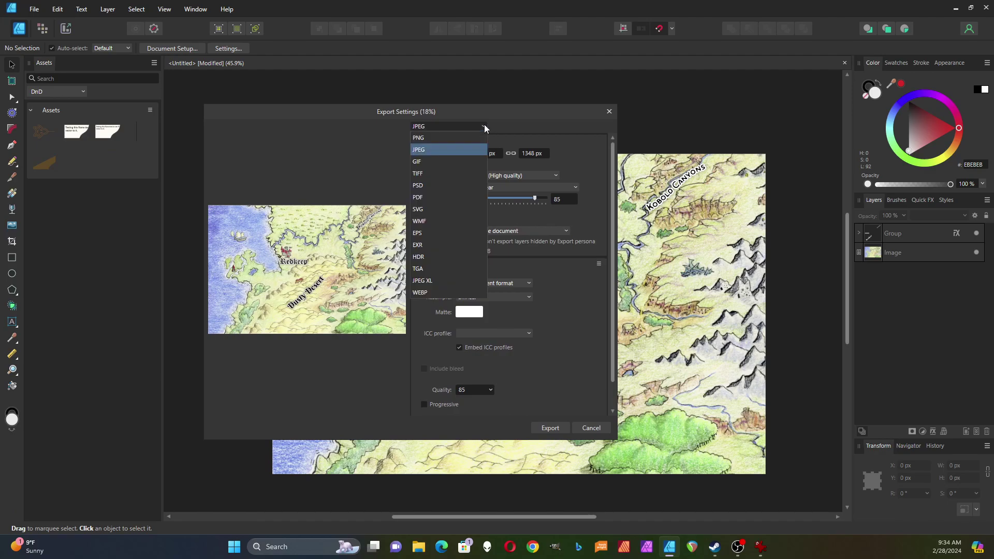
left_click(484, 124)
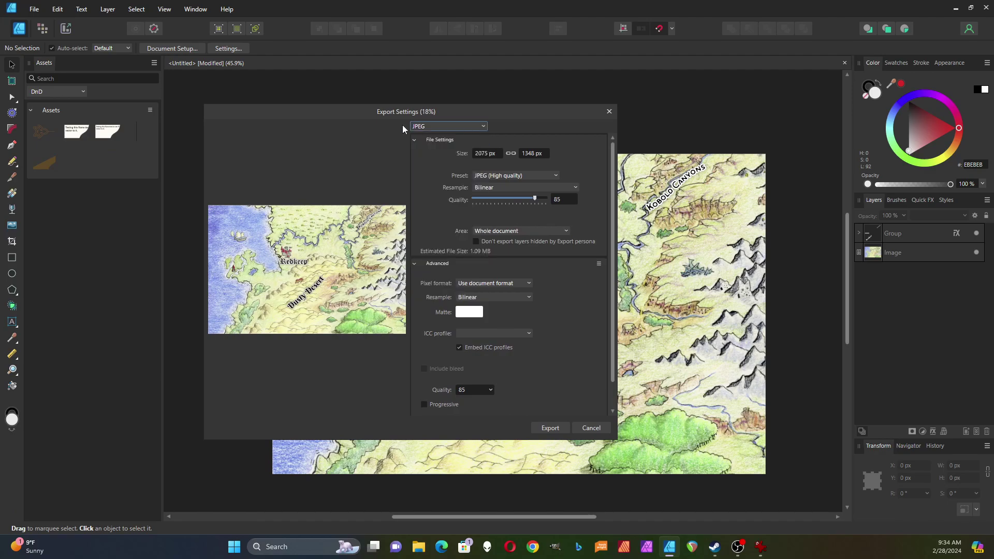
left_click(591, 428)
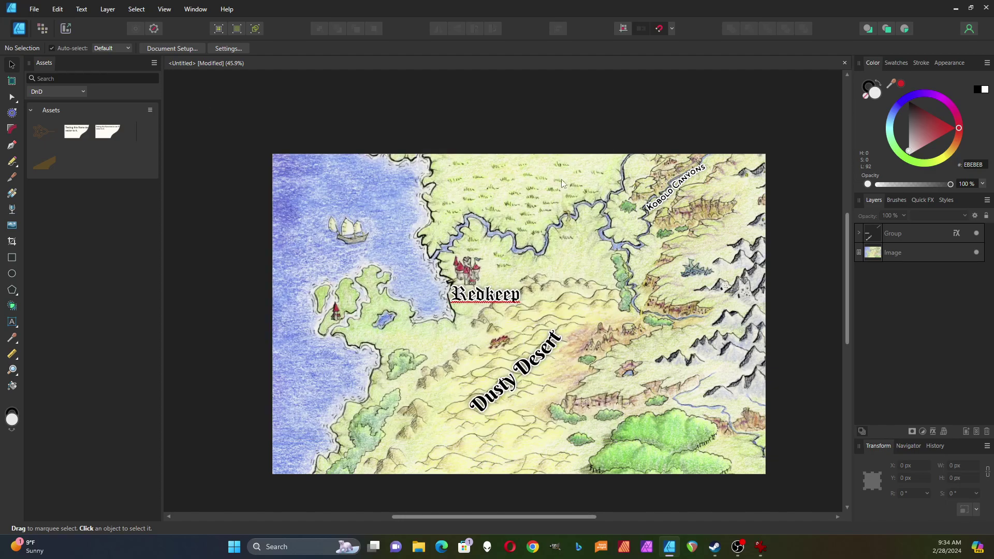